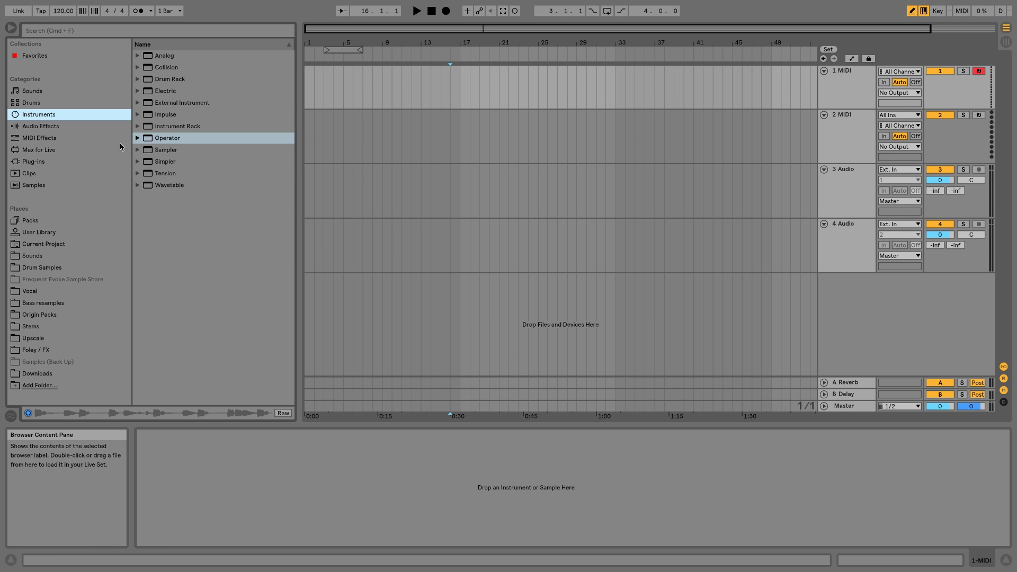
- Select track 1 and load Operator onto it from the Instruments browser
{"action": "left_click", "coordinate": [81, 128]}
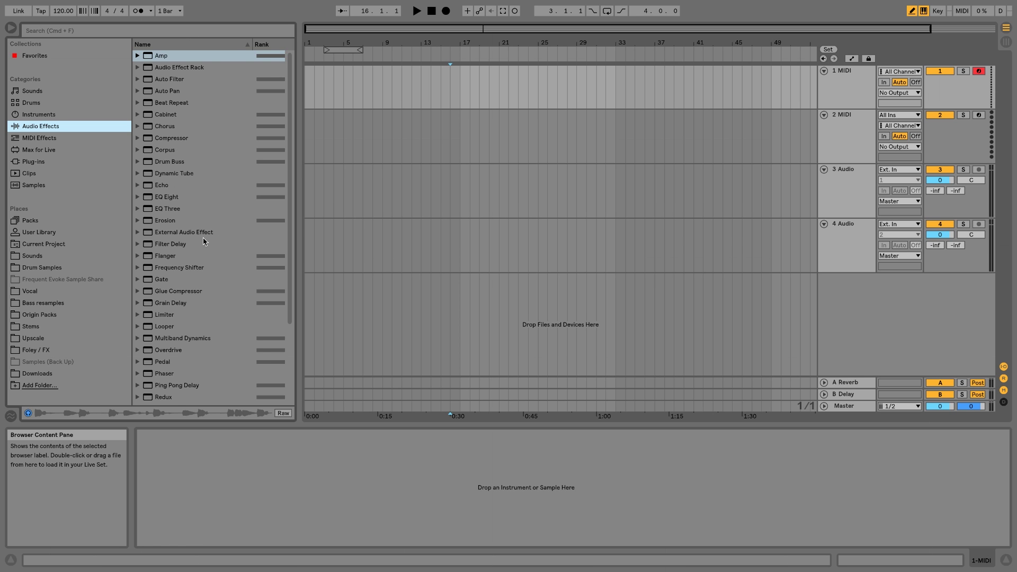
{"action": "scroll", "coordinate": [198, 284], "scroll_direction": "down", "scroll_amount": 3}
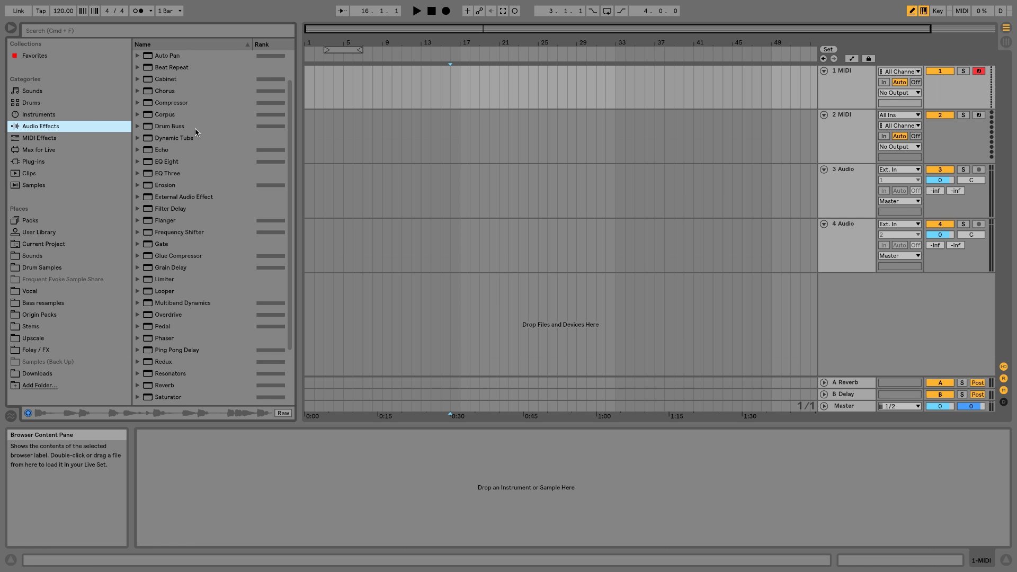
{"action": "left_click", "coordinate": [849, 92]}
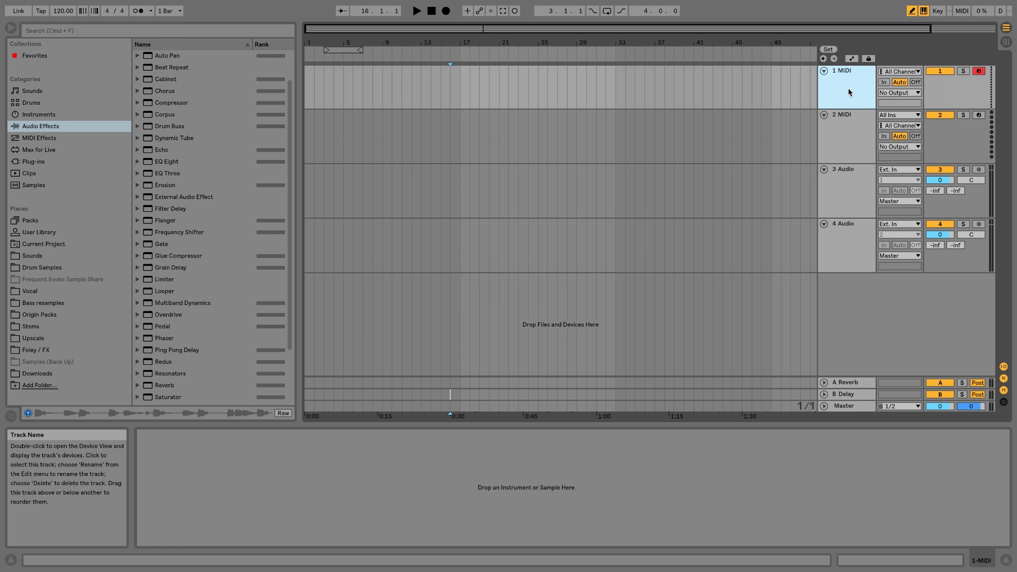
{"action": "left_click", "coordinate": [34, 115]}
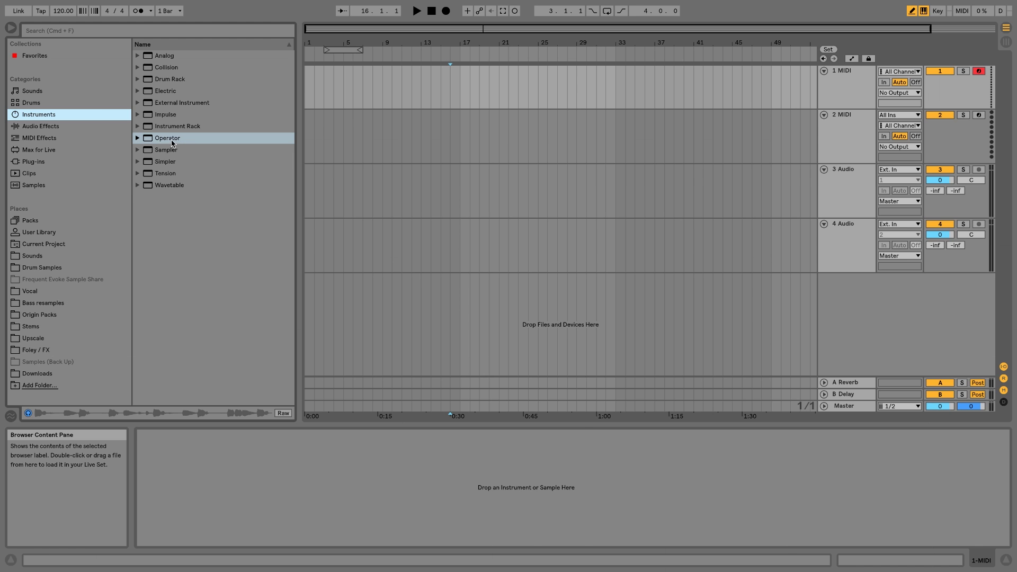
{"action": "double_click", "coordinate": [168, 139]}
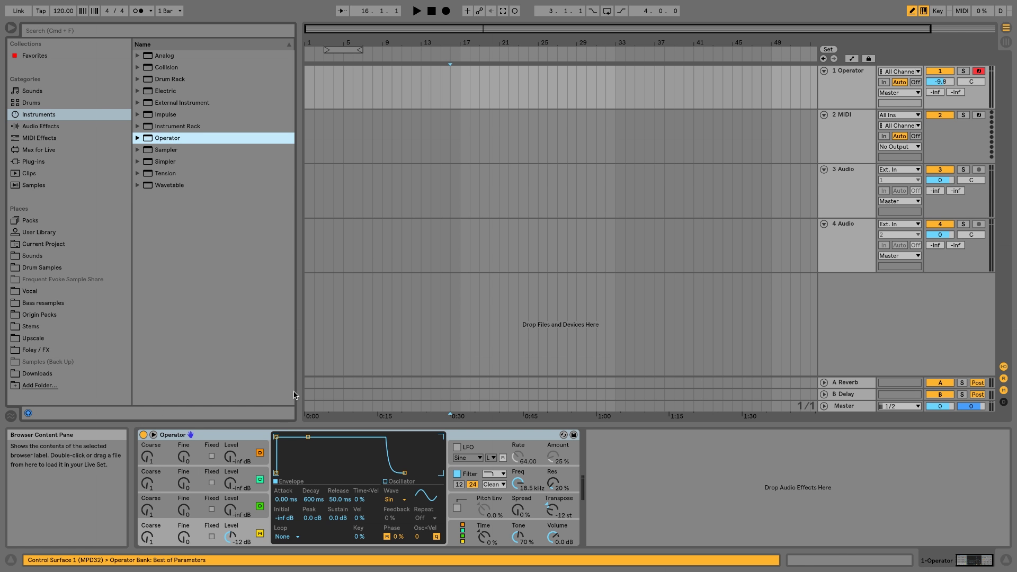
- Raise Oscillator B's level, shorten decay with zero sustain for a pluck, and boost Operator's volume
{"action": "mouse_move", "coordinate": [231, 509]}
{"action": "left_mouse_down"}
{"action": "mouse_move", "coordinate": [230, 485]}
{"action": "mouse_move", "coordinate": [230, 503]}
{"action": "left_mouse_up"}
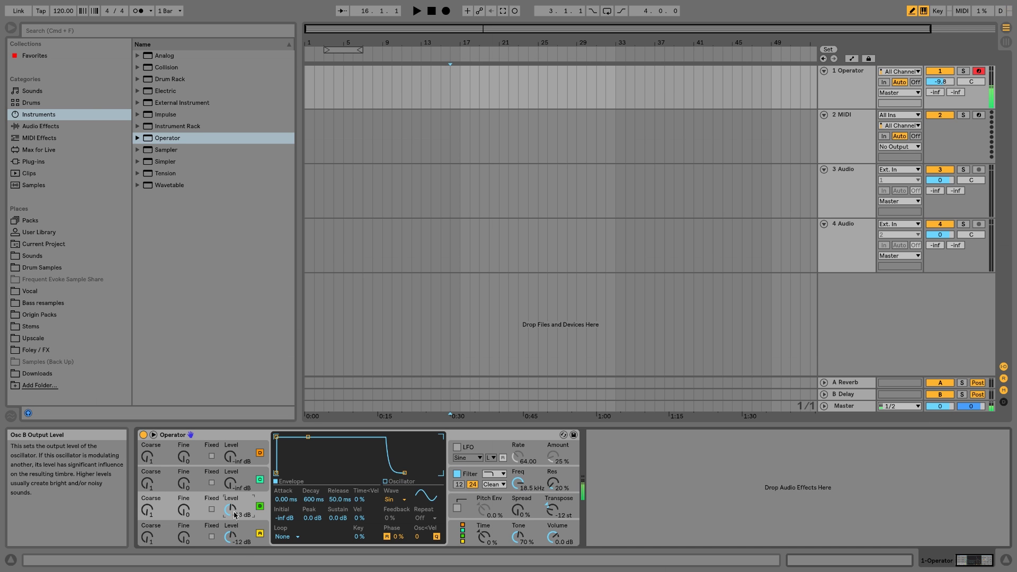
{"action": "left_click", "coordinate": [230, 537]}
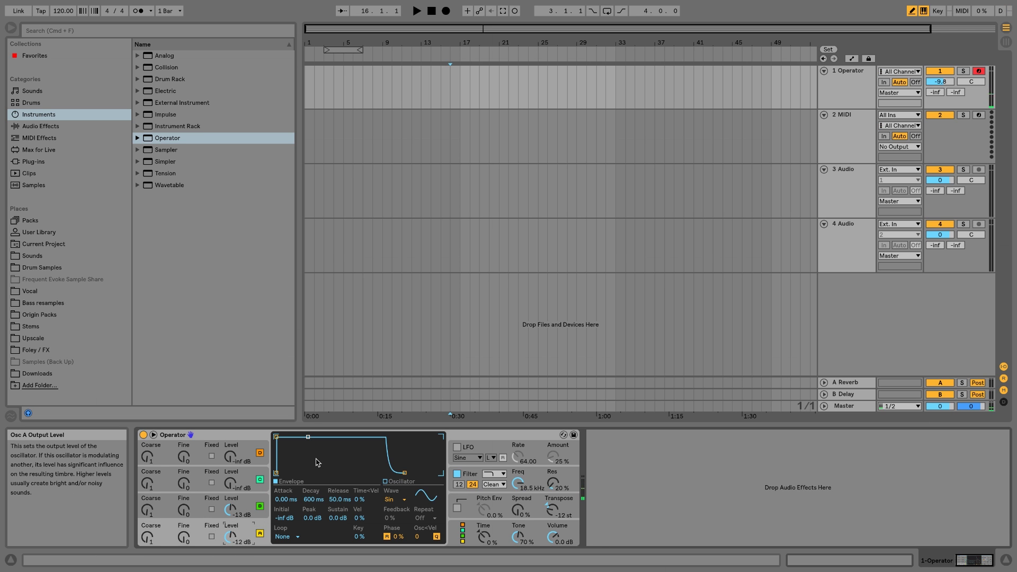
{"action": "left_click_drag", "start_coordinate": [308, 437], "coordinate": [305, 473]}
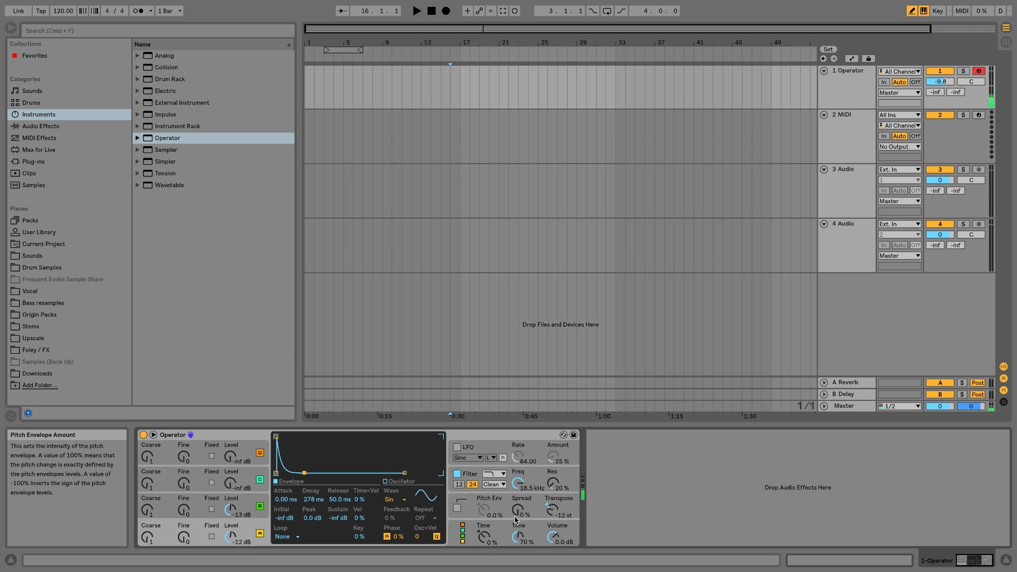
{"action": "left_click_drag", "start_coordinate": [553, 537], "coordinate": [553, 477]}
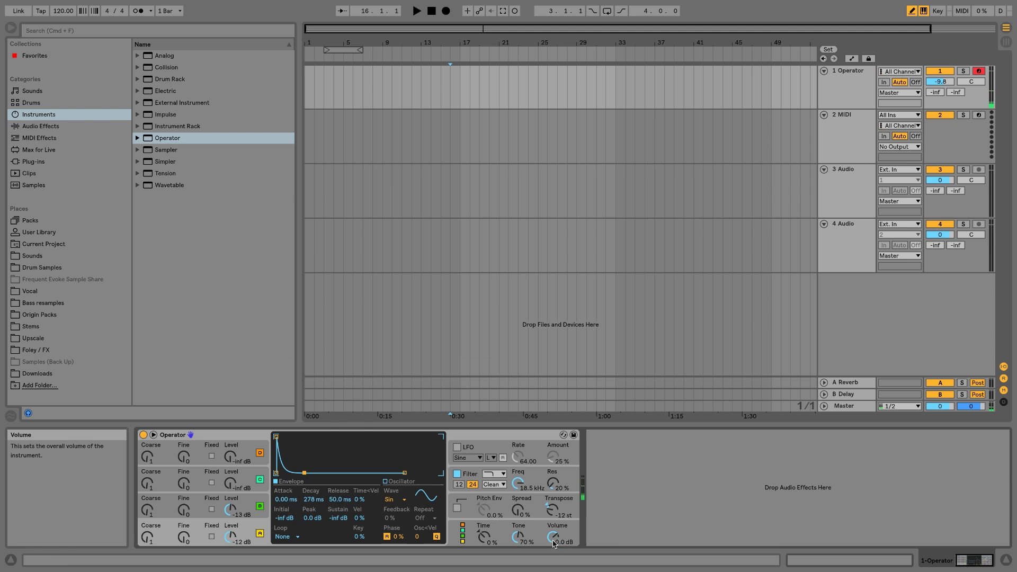
- Load Glue Compressor with -7.30 dB threshold, soft clip on and makeup raised to 11.7 dB
{"action": "left_click", "coordinate": [57, 124]}
{"action": "double_click", "coordinate": [179, 256]}
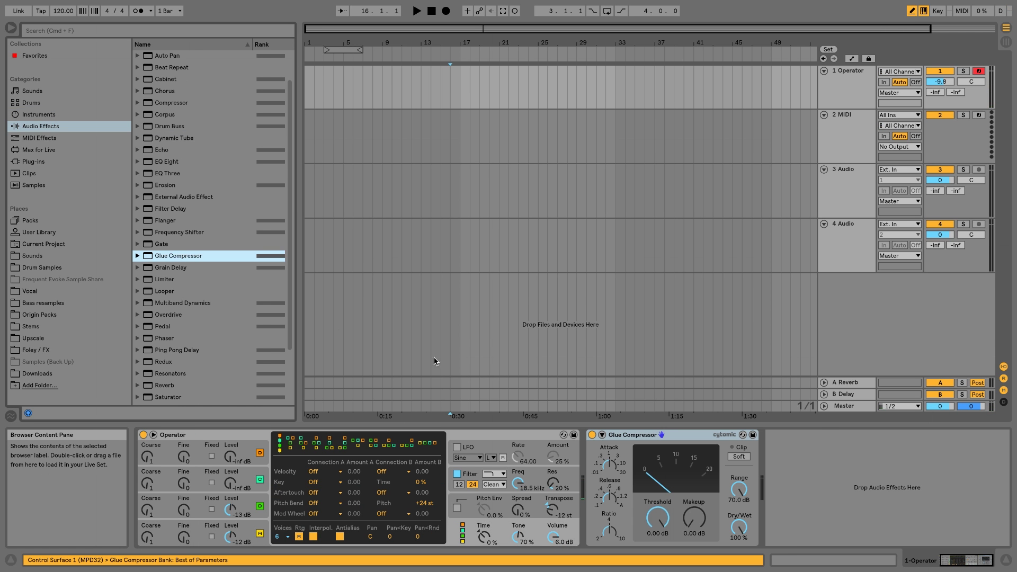
{"action": "left_click_drag", "start_coordinate": [657, 518], "coordinate": [657, 549]}
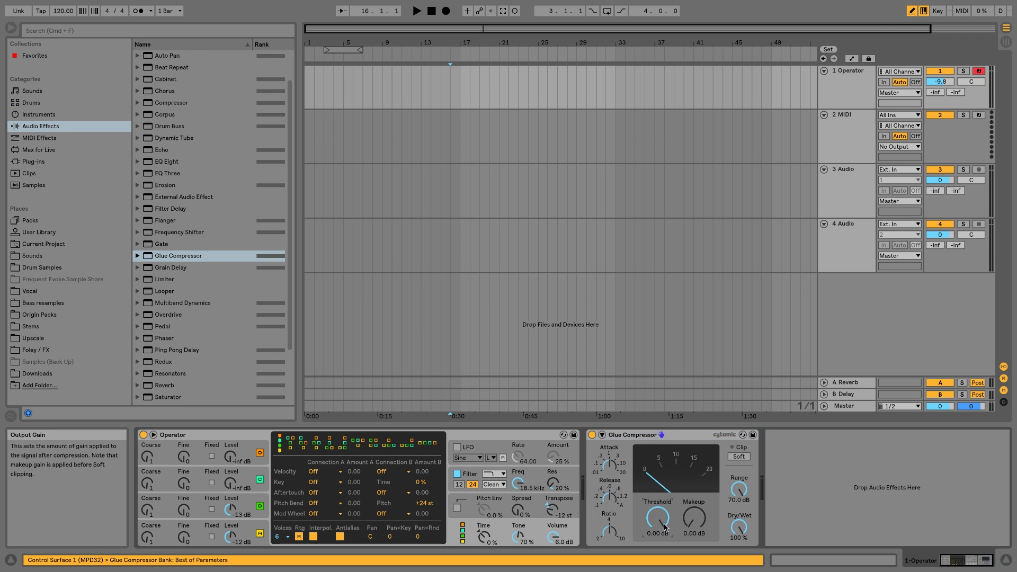
{"action": "left_click", "coordinate": [747, 457]}
{"action": "mouse_move", "coordinate": [694, 518]}
{"action": "left_mouse_down"}
{"action": "mouse_move", "coordinate": [693, 485]}
{"action": "mouse_move", "coordinate": [694, 525]}
{"action": "left_mouse_up"}
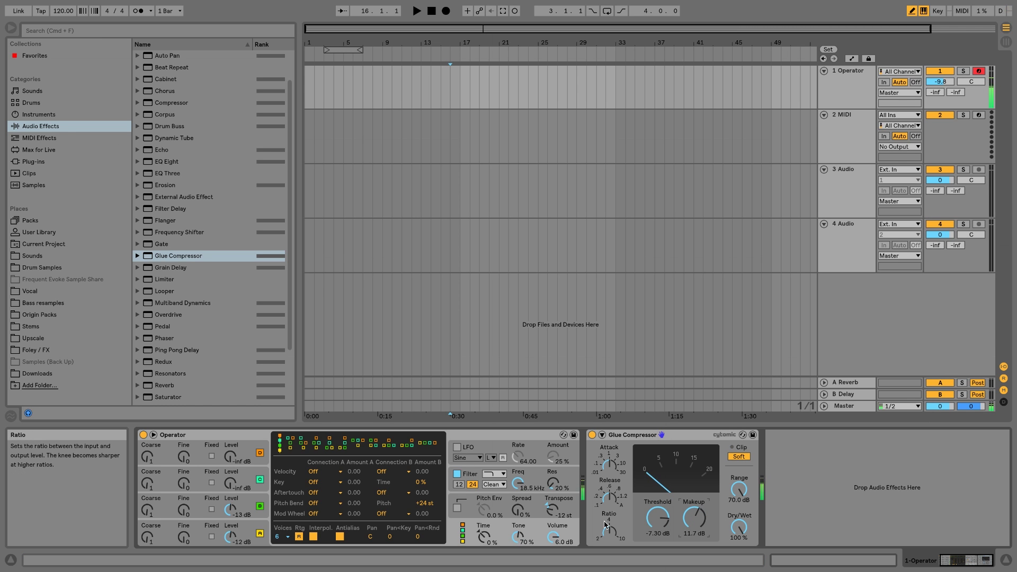
- Shift the computer keyboard's octave with X and change Oscillator B's coarse tuning
{"action": "key", "text": "x"}
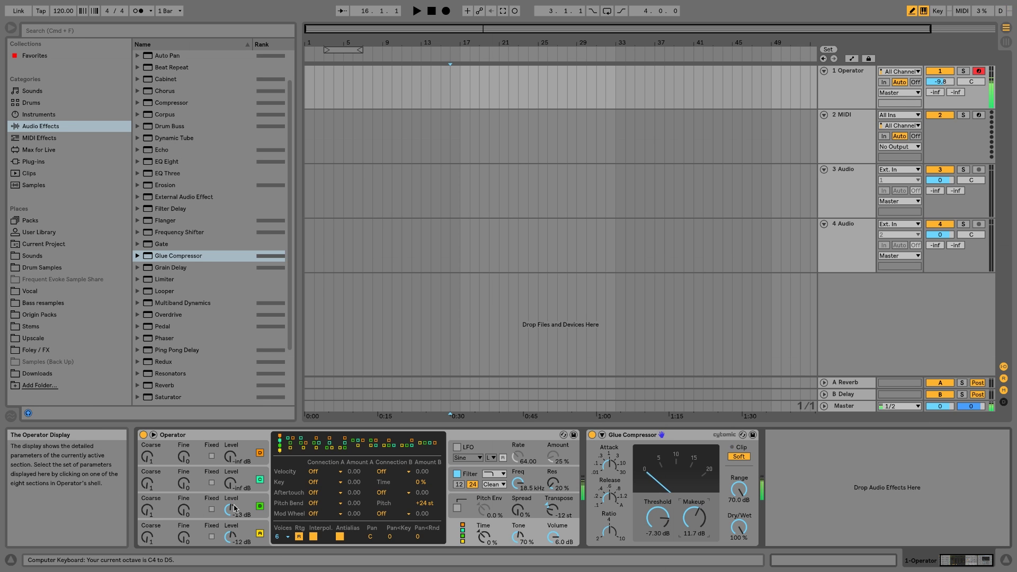
{"action": "left_click", "coordinate": [147, 509]}
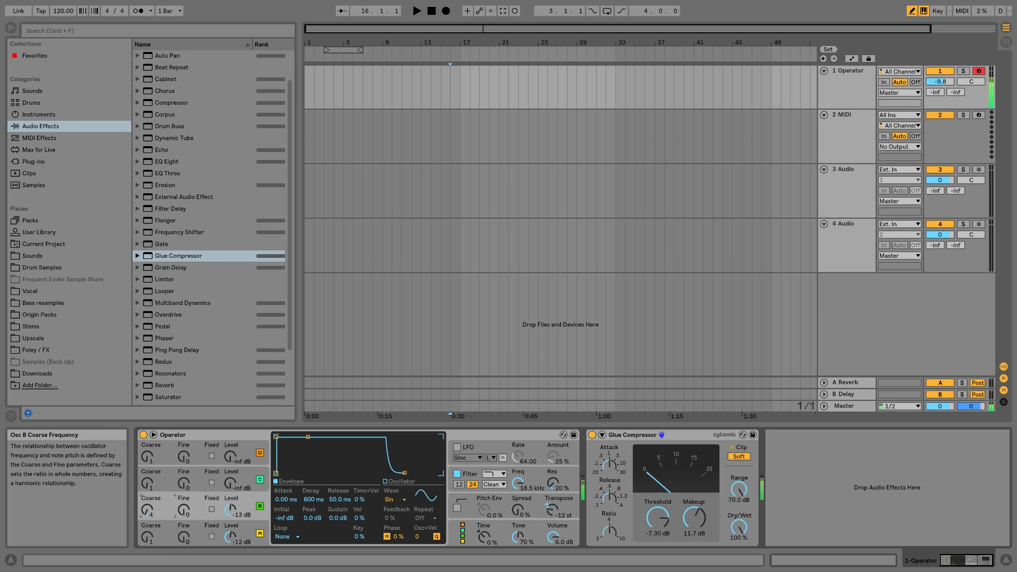
{"action": "left_click_drag", "start_coordinate": [147, 509], "coordinate": [147, 542]}
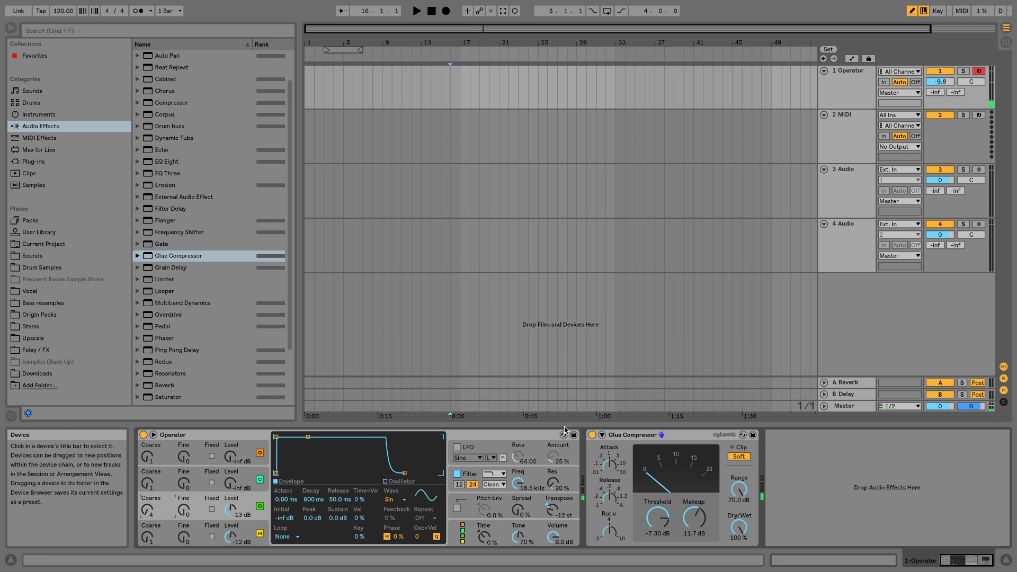
{"action": "scroll", "coordinate": [191, 159], "scroll_direction": "up", "scroll_amount": 3}
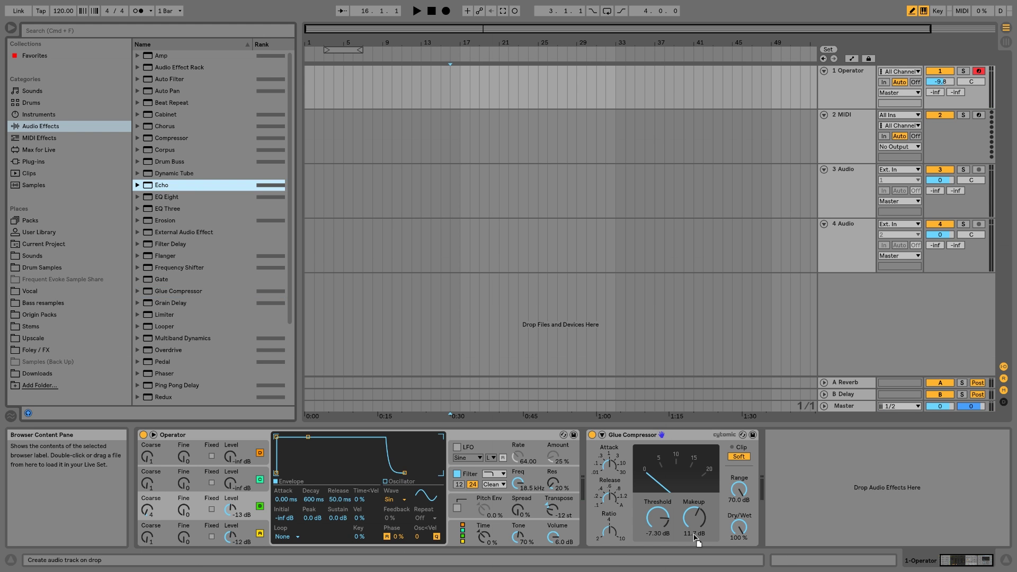
- Drop Echo from the browser into the chain just before the Glue Compressor
{"action": "left_click_drag", "start_coordinate": [162, 184], "coordinate": [599, 494]}
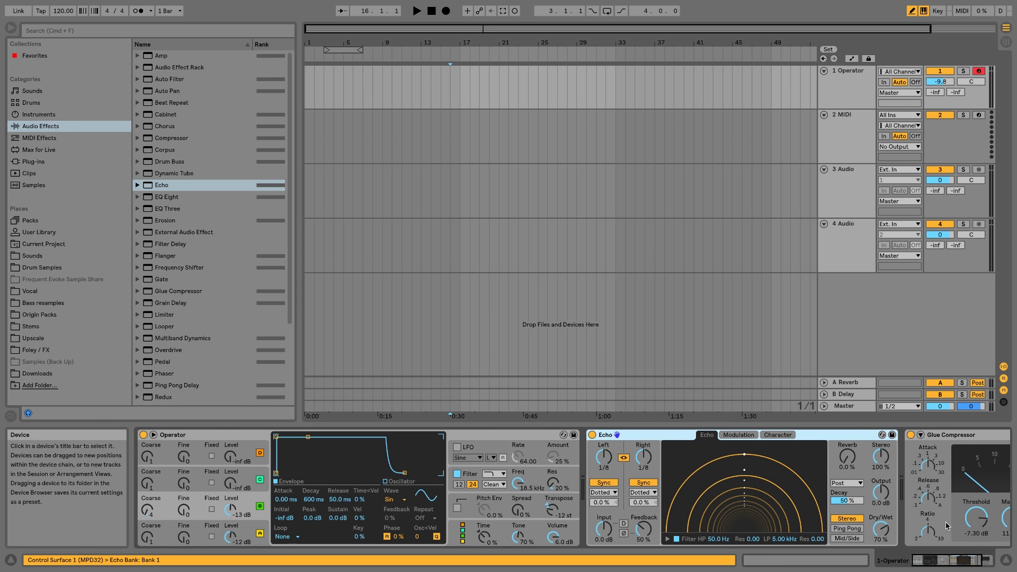
{"action": "scroll", "coordinate": [885, 538], "scroll_direction": "right", "scroll_amount": 3}
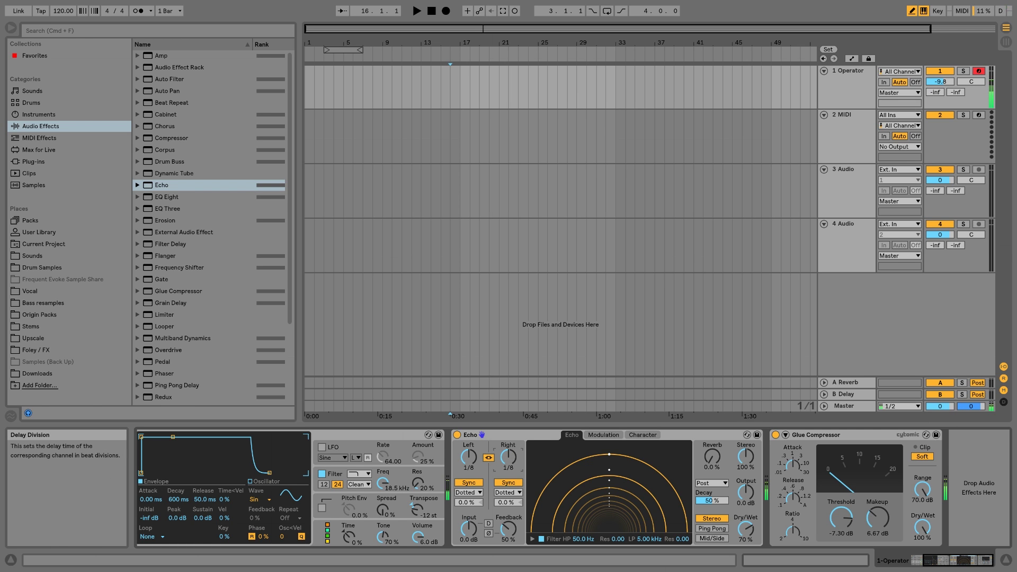
- Try Echo delays at 1/16 and 1/8, raise makeup to 13.7 dB, and set track 1 to -6.5 dB
{"action": "left_click_drag", "start_coordinate": [509, 459], "coordinate": [509, 469]}
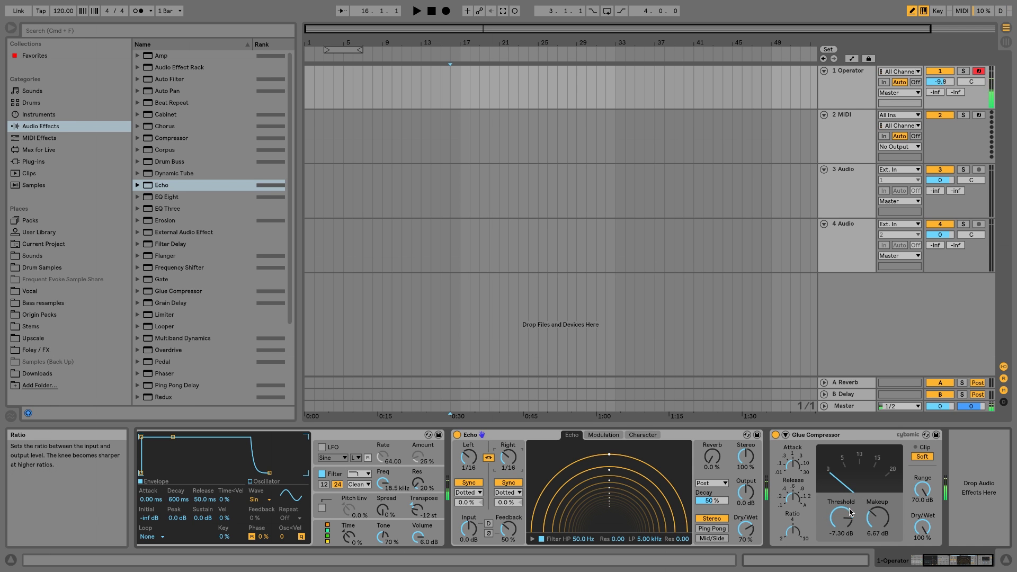
{"action": "left_click_drag", "start_coordinate": [878, 519], "coordinate": [878, 462]}
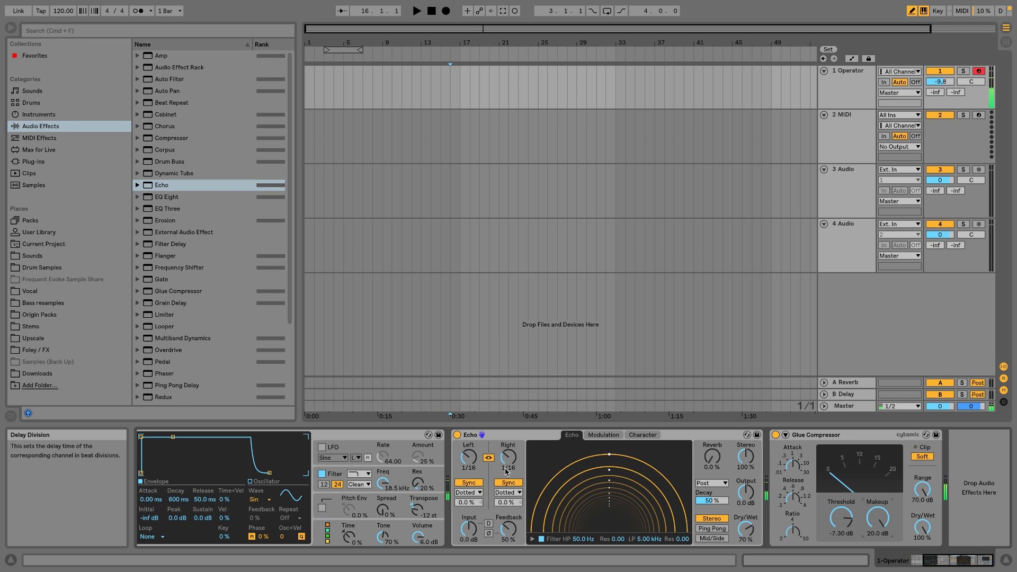
{"action": "left_click_drag", "start_coordinate": [508, 458], "coordinate": [508, 451]}
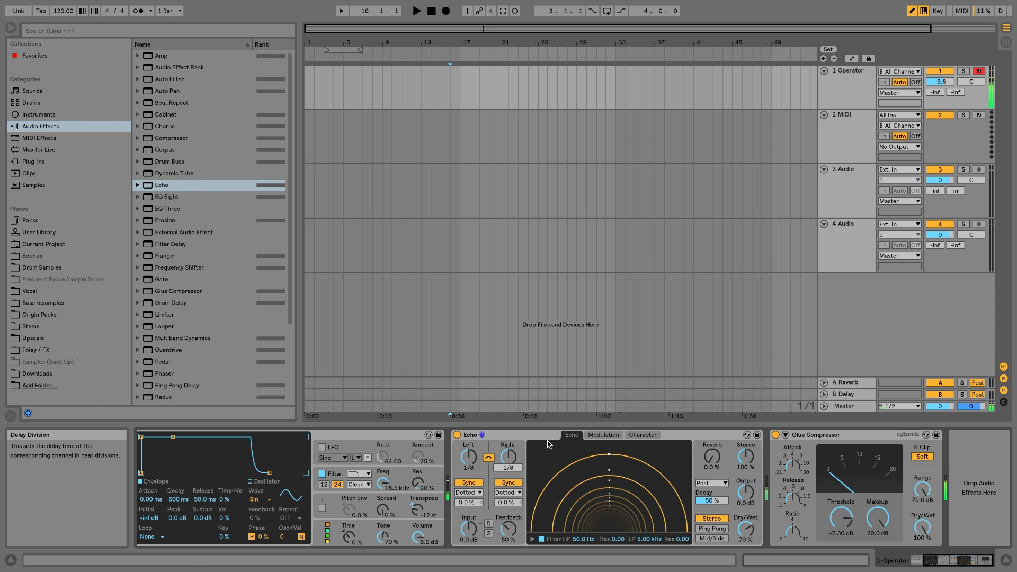
{"action": "left_click_drag", "start_coordinate": [943, 81], "coordinate": [942, 76]}
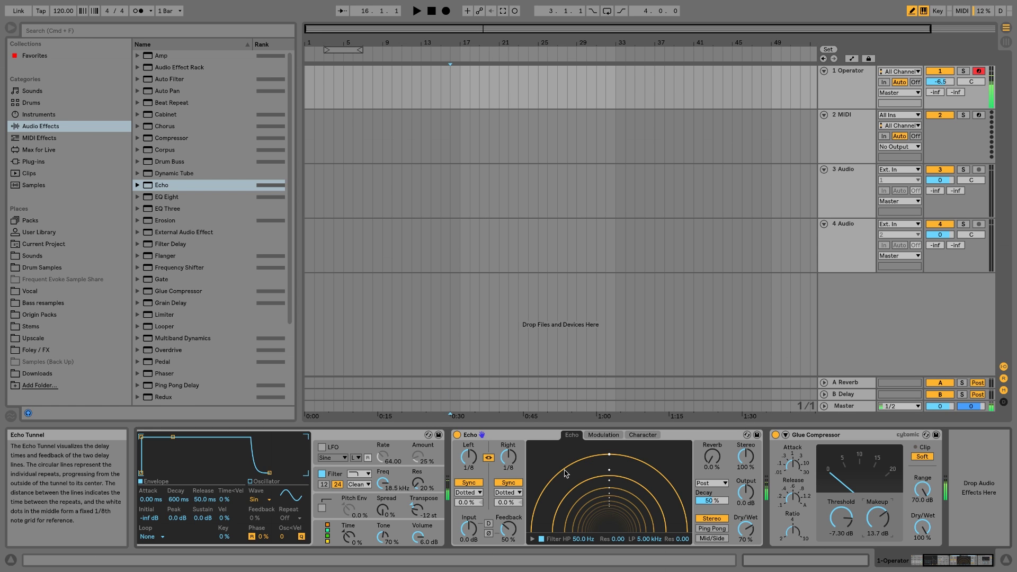
{"action": "mouse_move", "coordinate": [508, 458]}
{"action": "left_mouse_down"}
{"action": "mouse_move", "coordinate": [508, 473]}
{"action": "mouse_move", "coordinate": [509, 458]}
{"action": "left_mouse_up"}
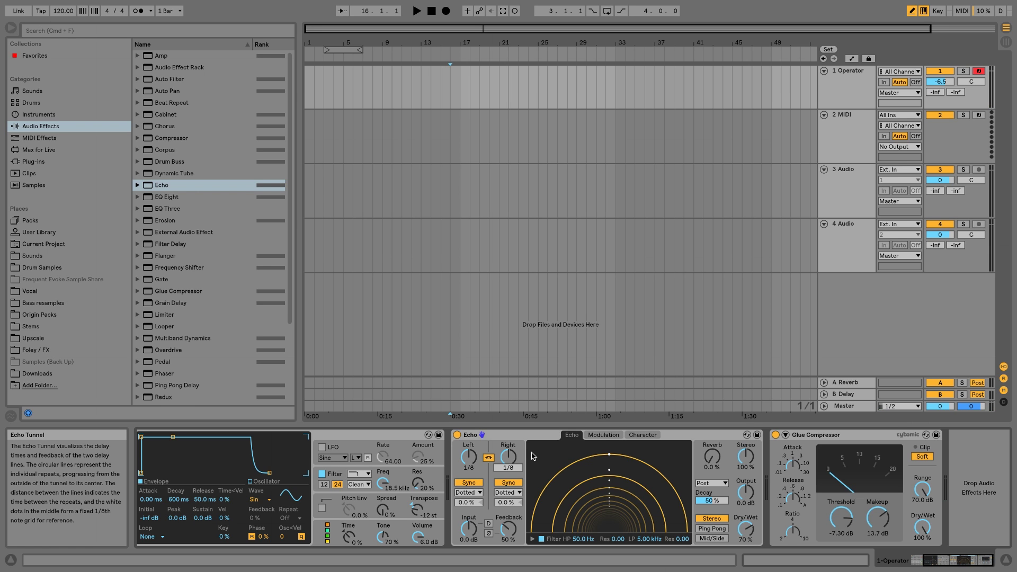
- Audition 1/32 Echo delays, return to 1/16, then unlink channels and set the right delay to 1/64
{"action": "left_click_drag", "start_coordinate": [508, 456], "coordinate": [508, 472]}
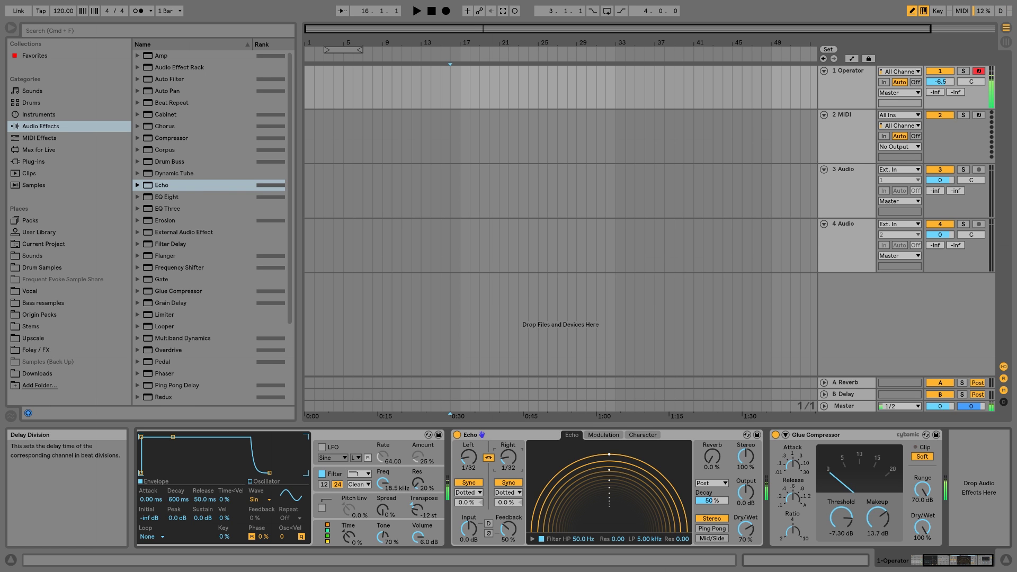
{"action": "left_click_drag", "start_coordinate": [507, 458], "coordinate": [508, 449]}
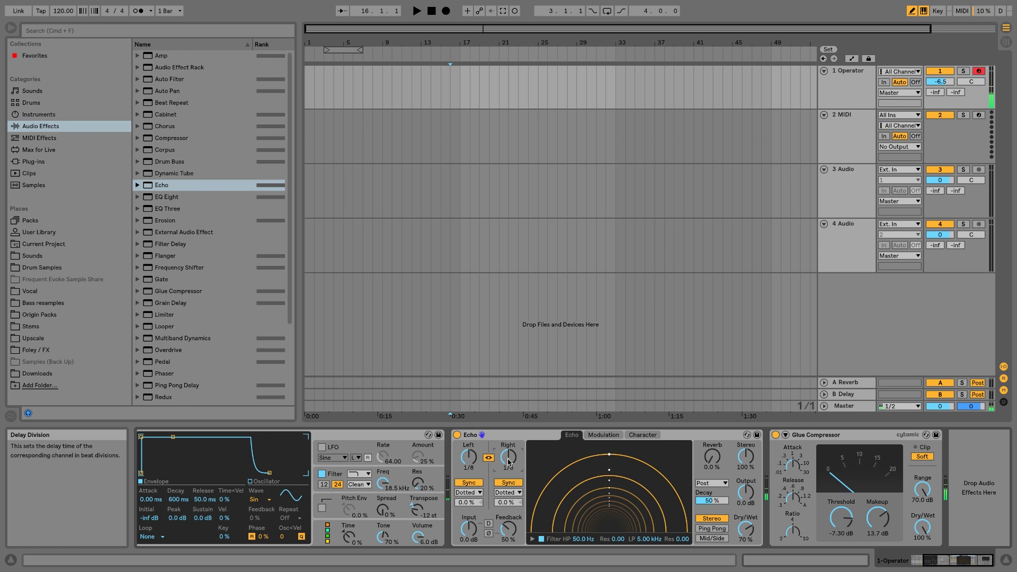
{"action": "mouse_move", "coordinate": [508, 463]}
{"action": "left_mouse_down"}
{"action": "mouse_move", "coordinate": [508, 477]}
{"action": "mouse_move", "coordinate": [509, 443]}
{"action": "left_mouse_up"}
{"action": "left_click_drag", "start_coordinate": [508, 458], "coordinate": [508, 466]}
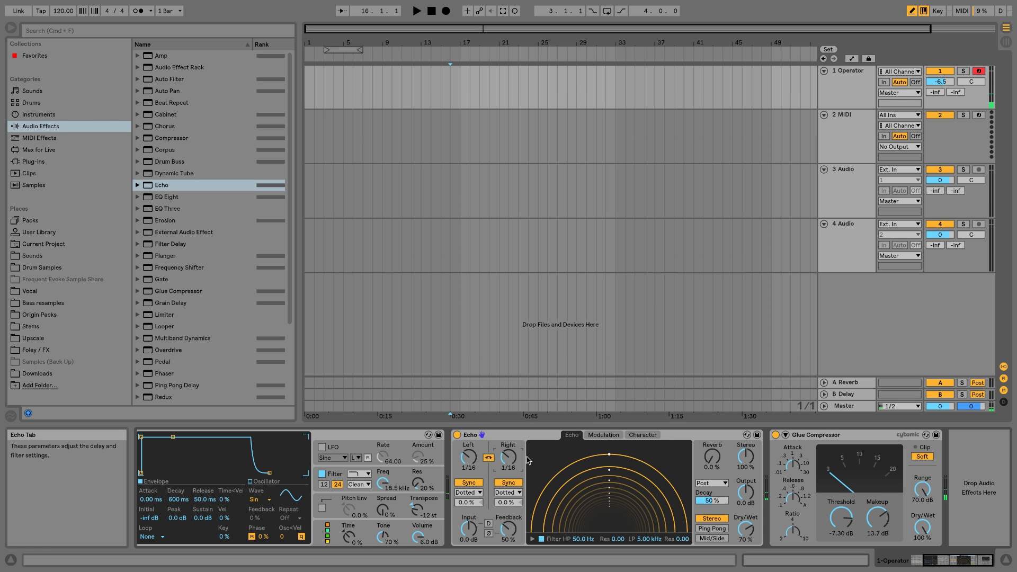
{"action": "left_click", "coordinate": [488, 459]}
{"action": "mouse_move", "coordinate": [508, 460]}
{"action": "left_mouse_down"}
{"action": "mouse_move", "coordinate": [508, 476]}
{"action": "mouse_move", "coordinate": [469, 451]}
{"action": "mouse_move", "coordinate": [508, 448]}
{"action": "mouse_move", "coordinate": [470, 465]}
{"action": "left_mouse_up"}
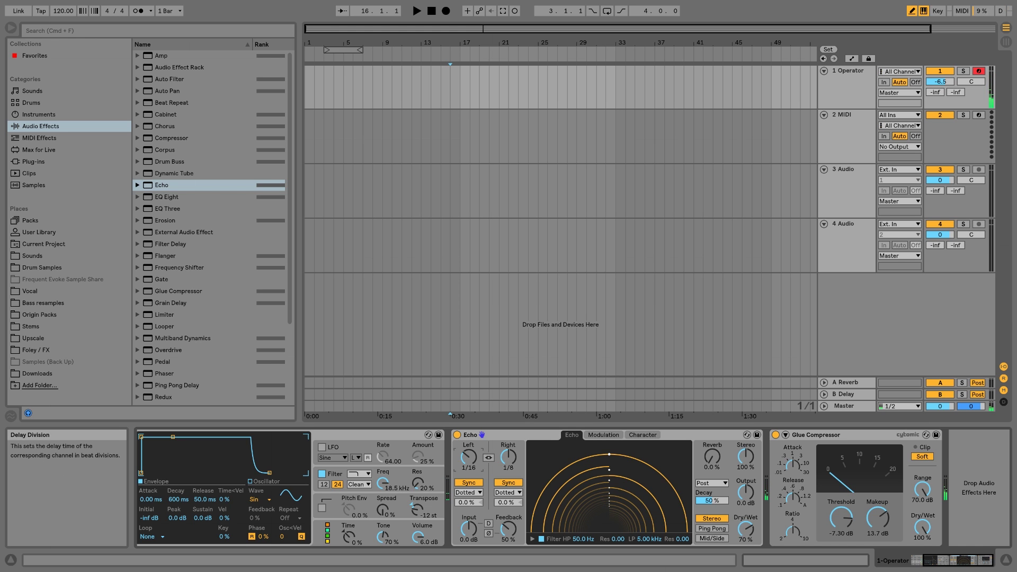
- Relink Echo channels in millisecond mode around 83.7 ms, set feedback to 98%, and lower Glue makeup
{"action": "left_click", "coordinate": [489, 459]}
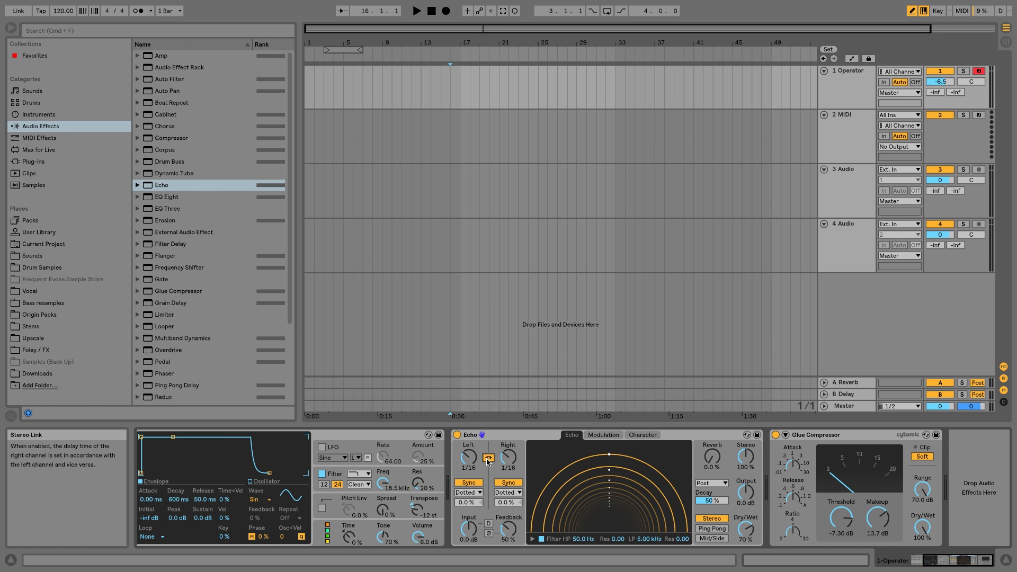
{"action": "left_click", "coordinate": [508, 482]}
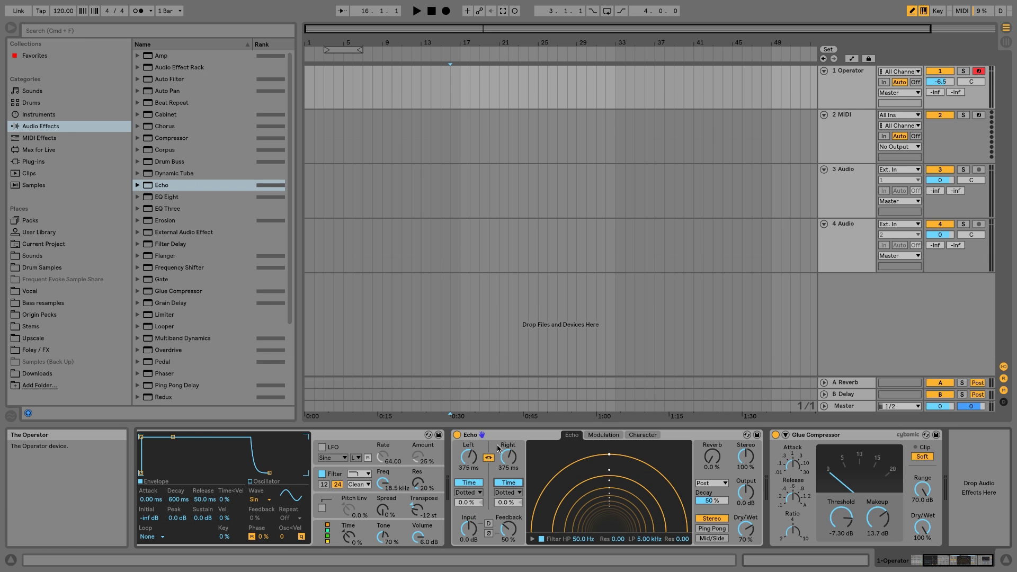
{"action": "left_click_drag", "start_coordinate": [514, 462], "coordinate": [513, 541]}
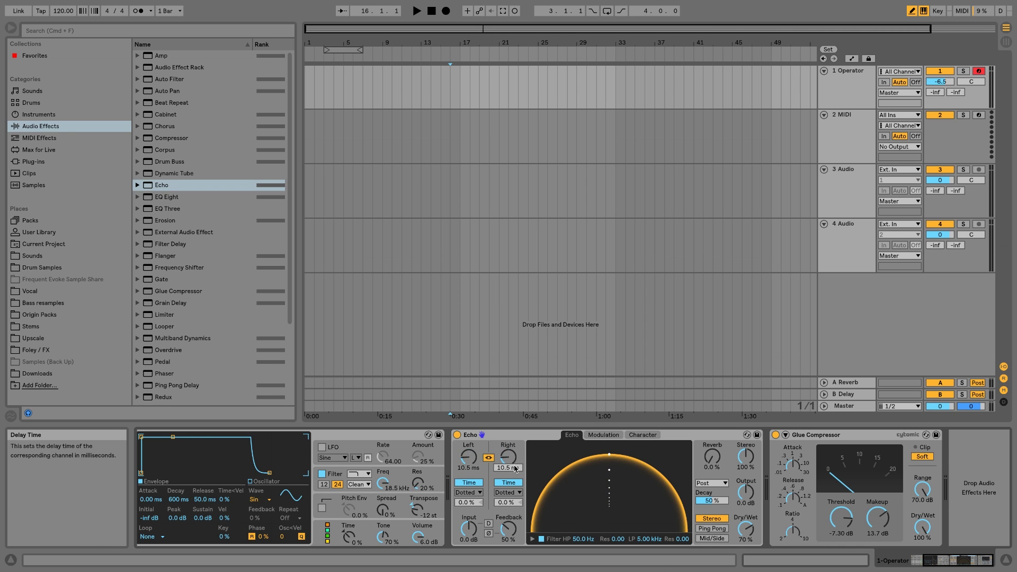
{"action": "mouse_move", "coordinate": [515, 469]}
{"action": "left_mouse_down"}
{"action": "mouse_move", "coordinate": [515, 382]}
{"action": "mouse_move", "coordinate": [515, 523]}
{"action": "mouse_move", "coordinate": [510, 494]}
{"action": "left_mouse_up"}
{"action": "left_click_drag", "start_coordinate": [519, 535], "coordinate": [519, 518]}
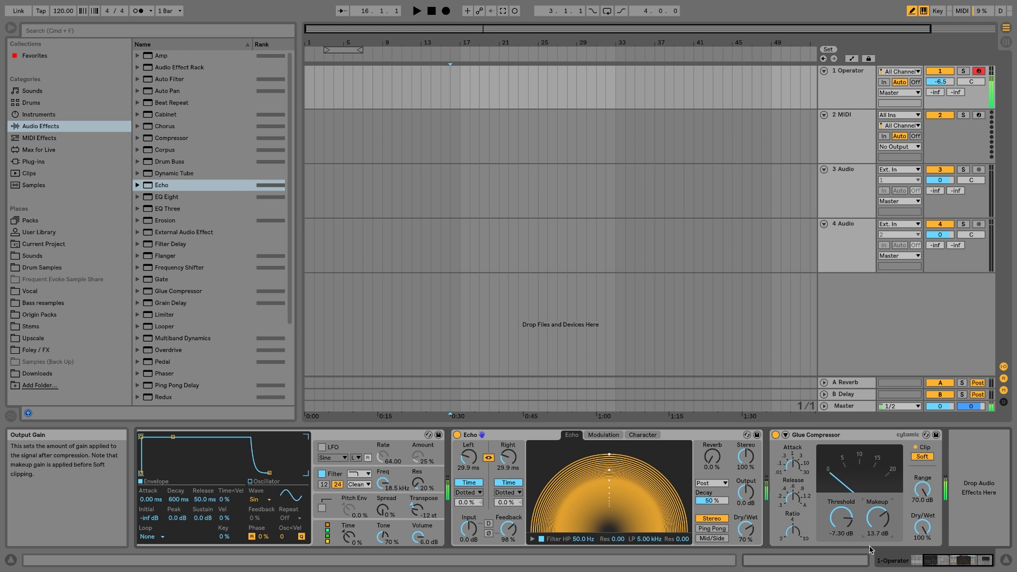
{"action": "left_click_drag", "start_coordinate": [878, 519], "coordinate": [879, 532]}
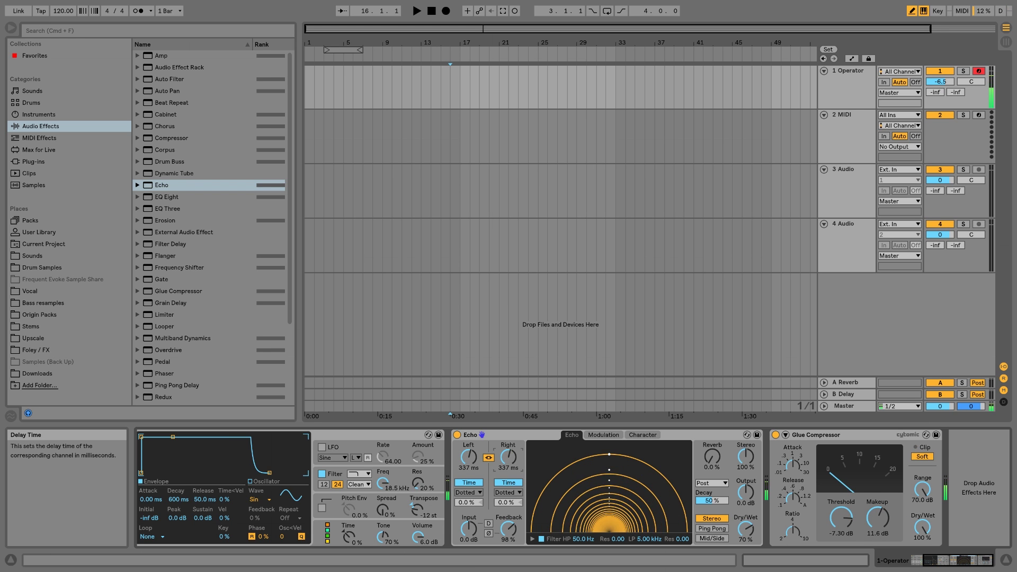
- Adjust Echo delay times, push feedback to and past 100%, and set Glue makeup to 10.6 dB
{"action": "mouse_move", "coordinate": [469, 458]}
{"action": "left_mouse_down"}
{"action": "mouse_move", "coordinate": [470, 448]}
{"action": "mouse_move", "coordinate": [470, 494]}
{"action": "mouse_move", "coordinate": [470, 453]}
{"action": "left_mouse_up"}
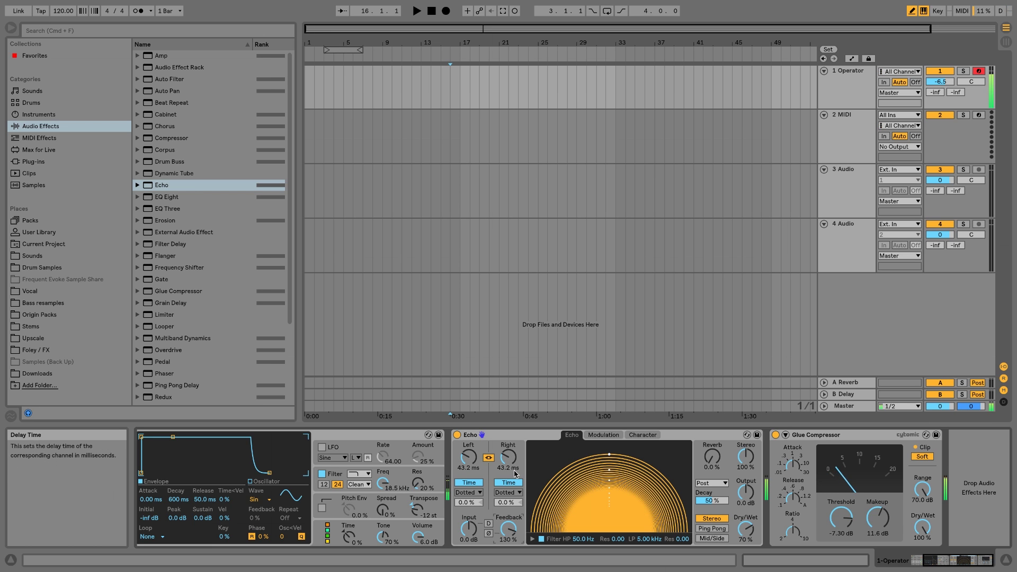
{"action": "left_click_drag", "start_coordinate": [510, 538], "coordinate": [508, 510]}
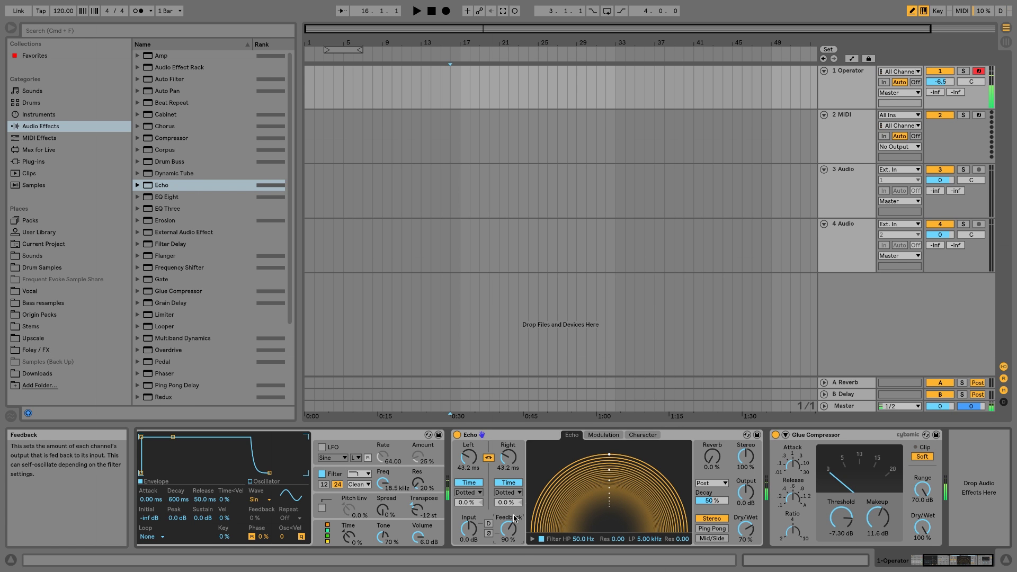
{"action": "left_click_drag", "start_coordinate": [521, 511], "coordinate": [520, 492]}
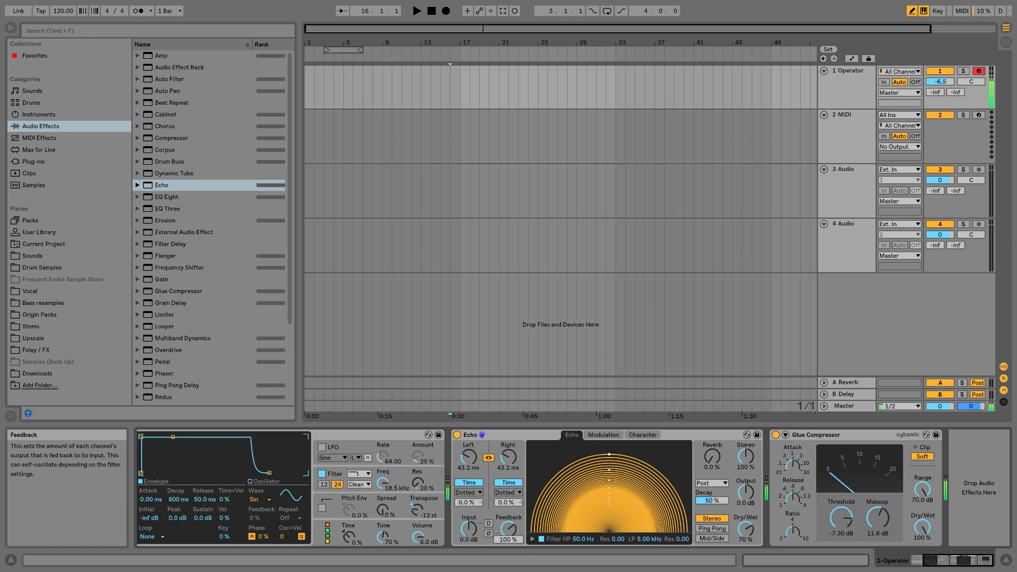
{"action": "mouse_move", "coordinate": [510, 539]}
{"action": "left_mouse_down"}
{"action": "mouse_move", "coordinate": [511, 525]}
{"action": "mouse_move", "coordinate": [509, 532]}
{"action": "left_mouse_up"}
{"action": "mouse_move", "coordinate": [877, 518]}
{"action": "left_mouse_down"}
{"action": "mouse_move", "coordinate": [878, 536]}
{"action": "mouse_move", "coordinate": [872, 501]}
{"action": "left_mouse_up"}
{"action": "mouse_move", "coordinate": [508, 458]}
{"action": "left_mouse_down"}
{"action": "mouse_move", "coordinate": [508, 477]}
{"action": "mouse_move", "coordinate": [509, 438]}
{"action": "left_mouse_up"}
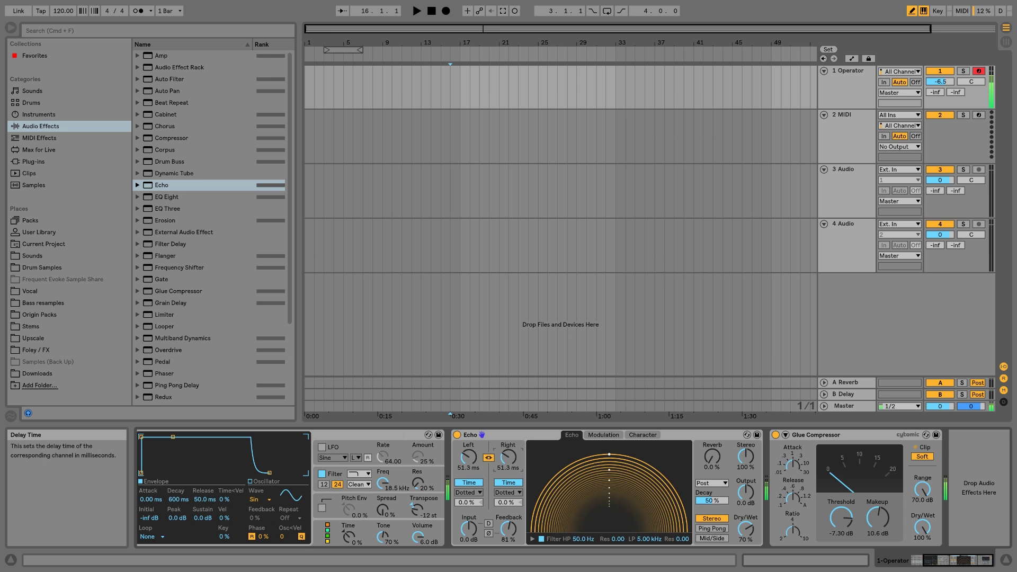
- Give Echo a 33% right offset, ping-pong mode, about 132 ms delays, and set Glue makeup to 5.40 dB
{"action": "left_click_drag", "start_coordinate": [507, 457], "coordinate": [508, 473]}
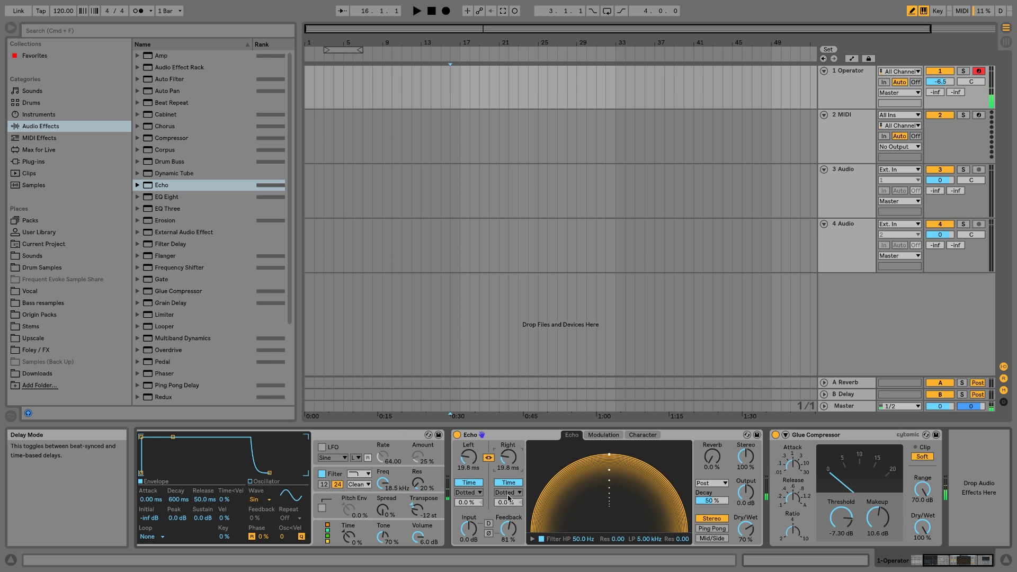
{"action": "mouse_move", "coordinate": [507, 501]}
{"action": "left_mouse_down"}
{"action": "mouse_move", "coordinate": [508, 475]}
{"action": "mouse_move", "coordinate": [507, 517]}
{"action": "left_mouse_up"}
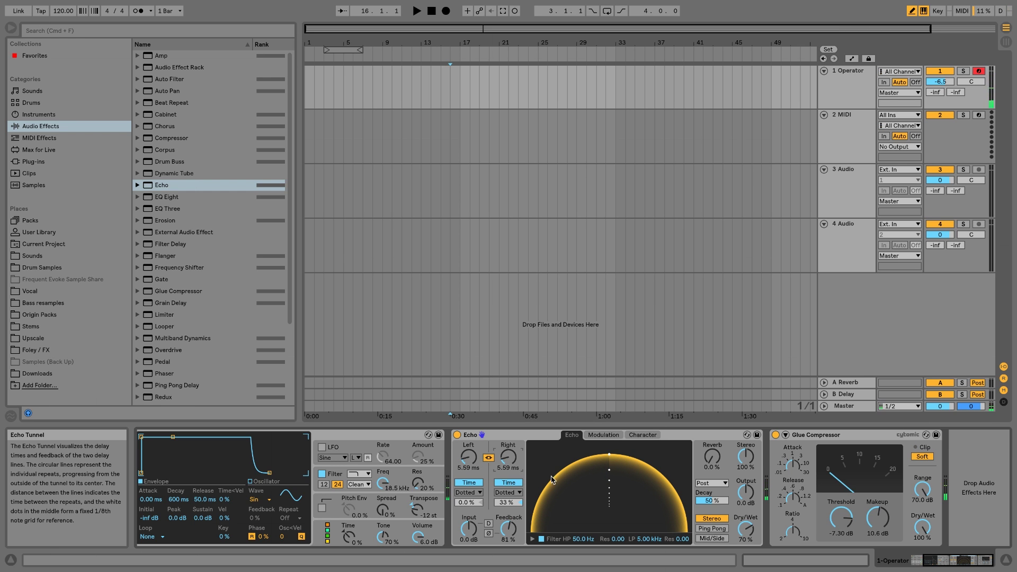
{"action": "left_click_drag", "start_coordinate": [482, 486], "coordinate": [482, 473]}
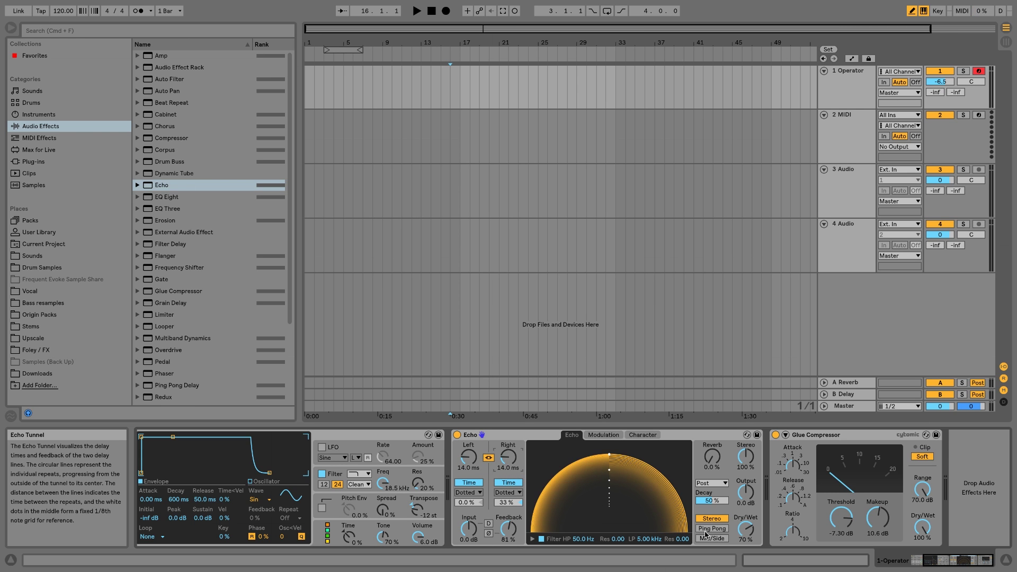
{"action": "left_click", "coordinate": [723, 529]}
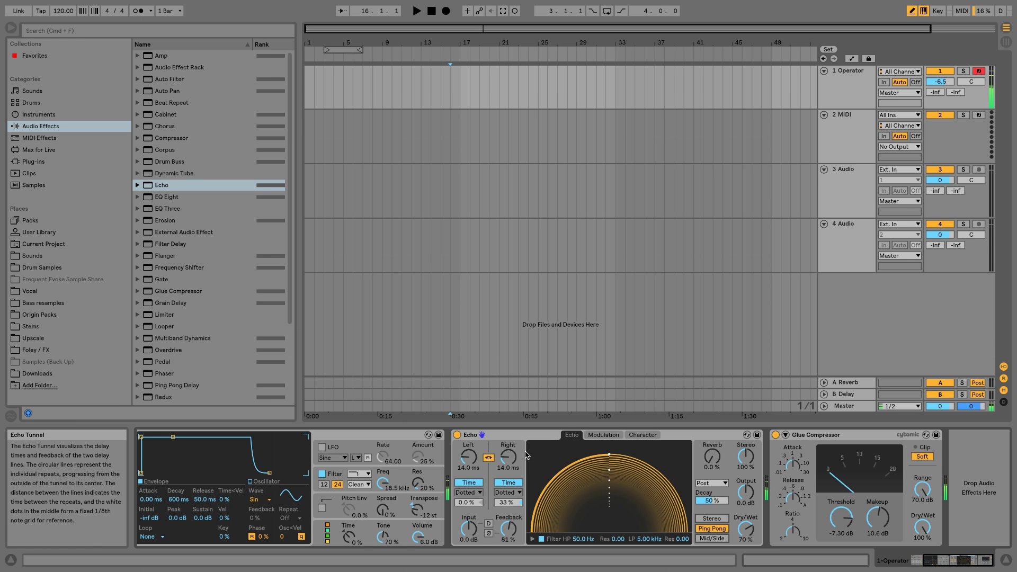
{"action": "mouse_move", "coordinate": [508, 457]}
{"action": "left_mouse_down"}
{"action": "mouse_move", "coordinate": [508, 426]}
{"action": "mouse_move", "coordinate": [508, 509]}
{"action": "left_mouse_up"}
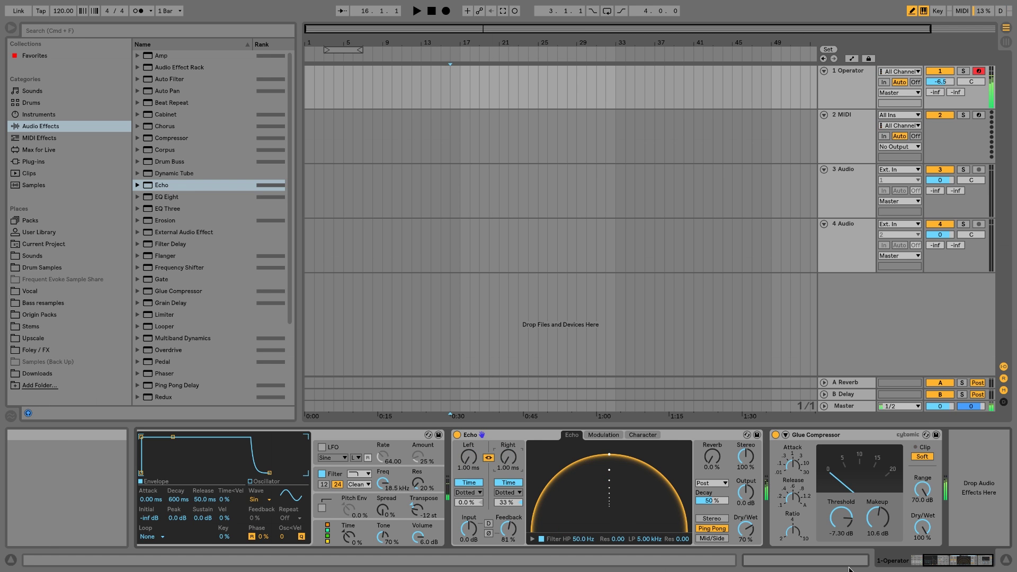
{"action": "left_click_drag", "start_coordinate": [878, 517], "coordinate": [879, 540]}
{"action": "left_click", "coordinate": [606, 439]}
- Enable noise in Echo's Character settings and add some noise to the echoes
{"action": "left_click", "coordinate": [634, 436]}
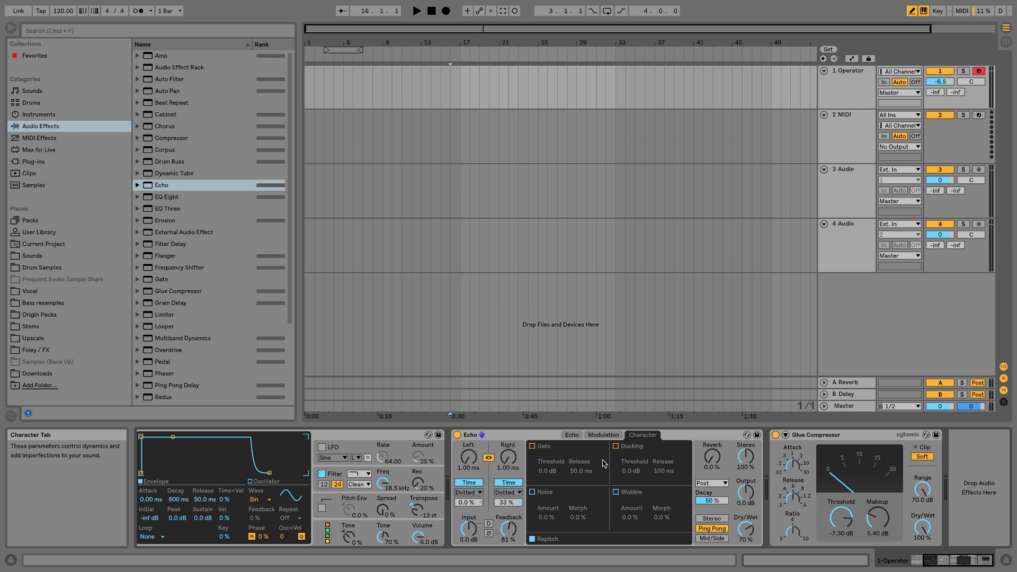
{"action": "left_click", "coordinate": [533, 492]}
{"action": "mouse_move", "coordinate": [553, 522]}
{"action": "left_mouse_down"}
{"action": "mouse_move", "coordinate": [553, 500]}
{"action": "mouse_move", "coordinate": [577, 508]}
{"action": "mouse_move", "coordinate": [545, 489]}
{"action": "left_mouse_up"}
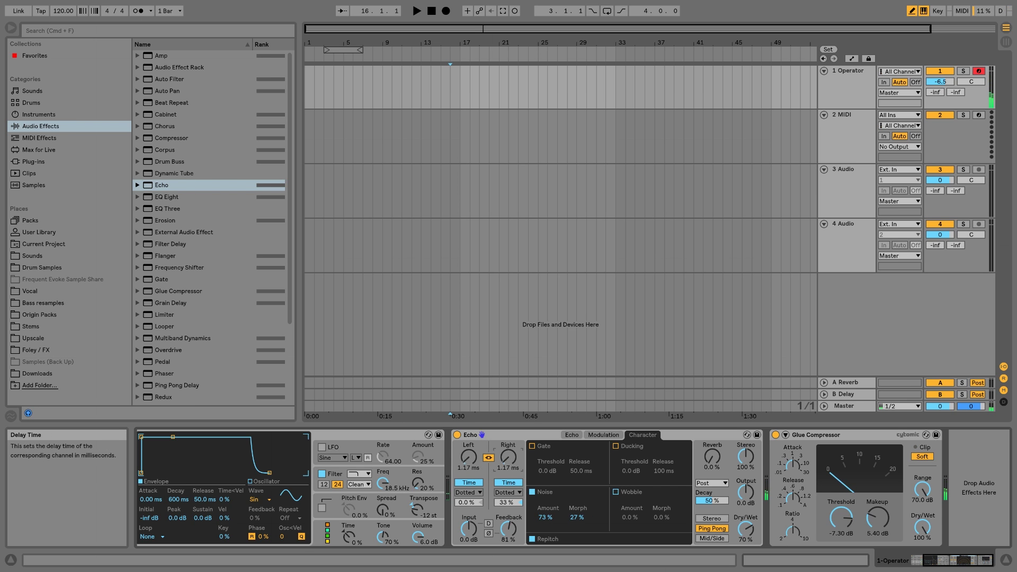
- Settle Echo's delay times at 201 ms, reduce the noise amount, and enable ducking
{"action": "left_click_drag", "start_coordinate": [508, 458], "coordinate": [508, 398]}
{"action": "left_click_drag", "start_coordinate": [508, 458], "coordinate": [508, 477]}
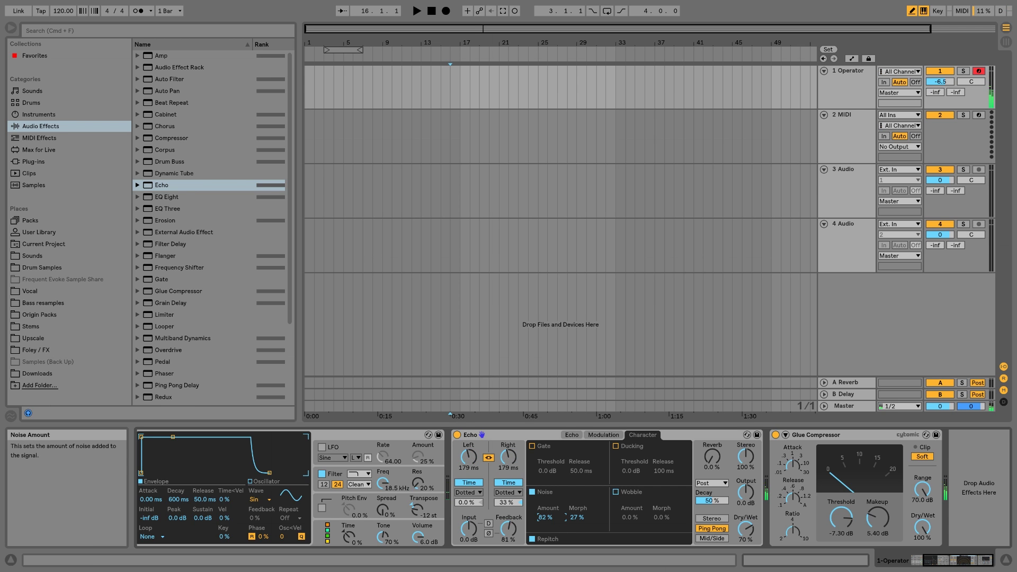
{"action": "left_click_drag", "start_coordinate": [513, 468], "coordinate": [513, 446]}
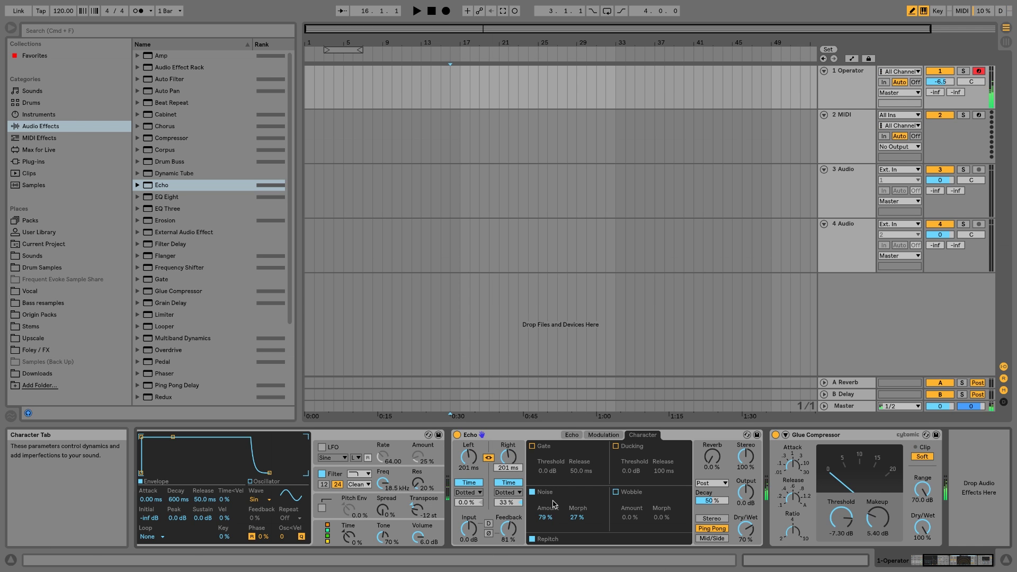
{"action": "left_click_drag", "start_coordinate": [545, 518], "coordinate": [546, 557]}
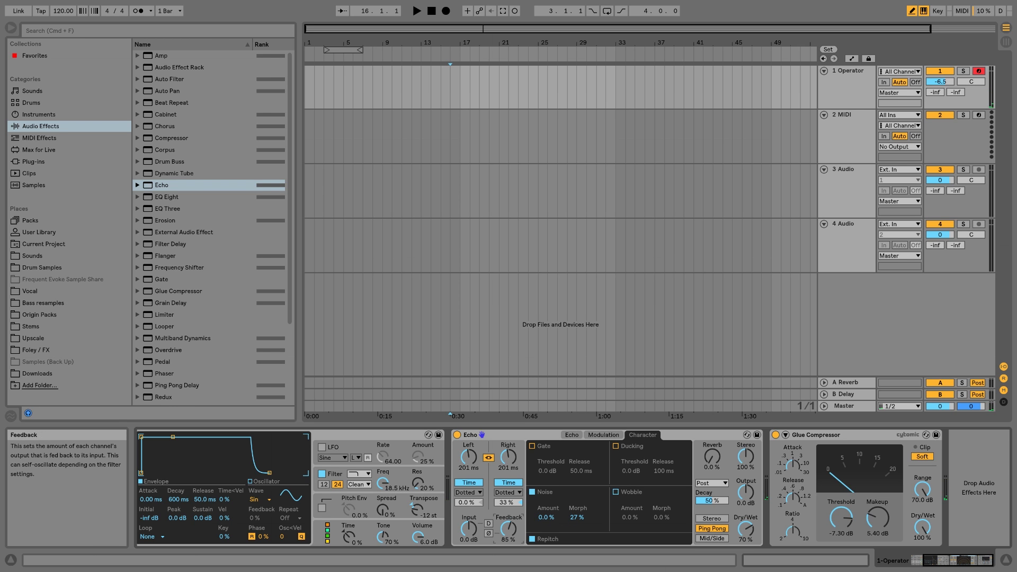
{"action": "left_click", "coordinate": [615, 446]}
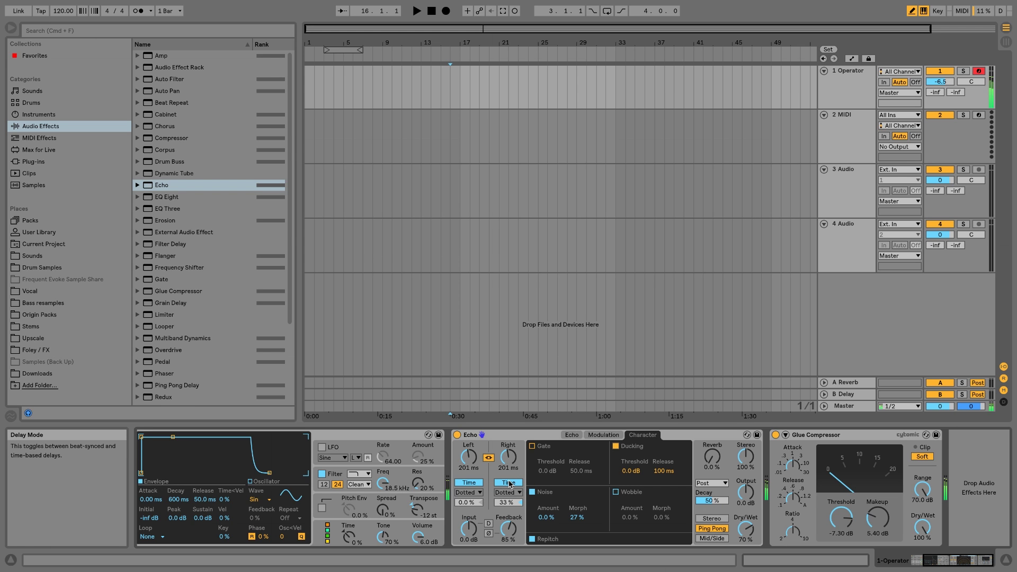
{"action": "scroll", "coordinate": [397, 502], "scroll_direction": "left", "scroll_amount": 5}
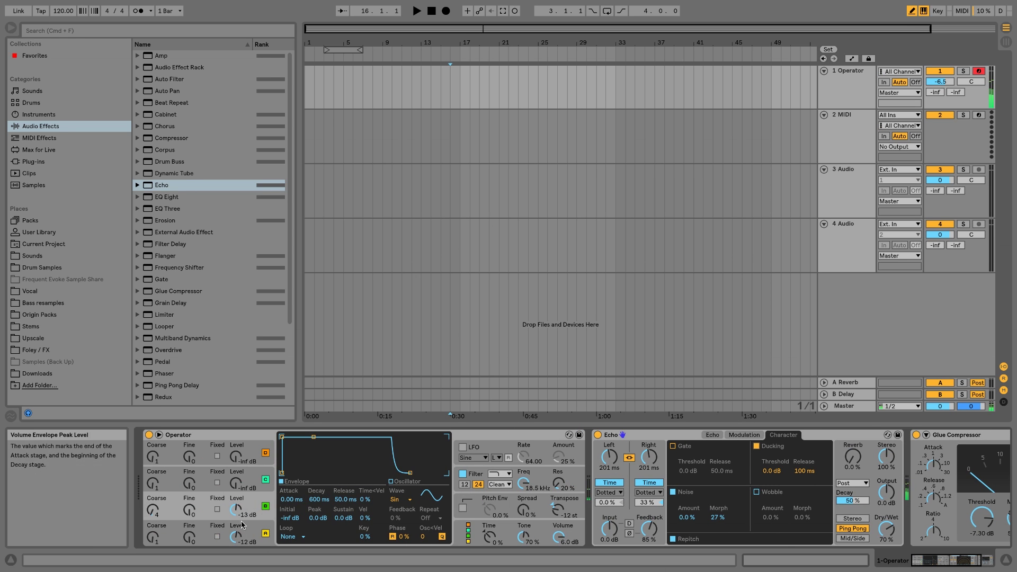
- Set Operator decay to 1.62 s; give Echo 141 ms delays, -3.8 dB ducking threshold, 41% reverb
{"action": "left_click_drag", "start_coordinate": [318, 500], "coordinate": [318, 470]}
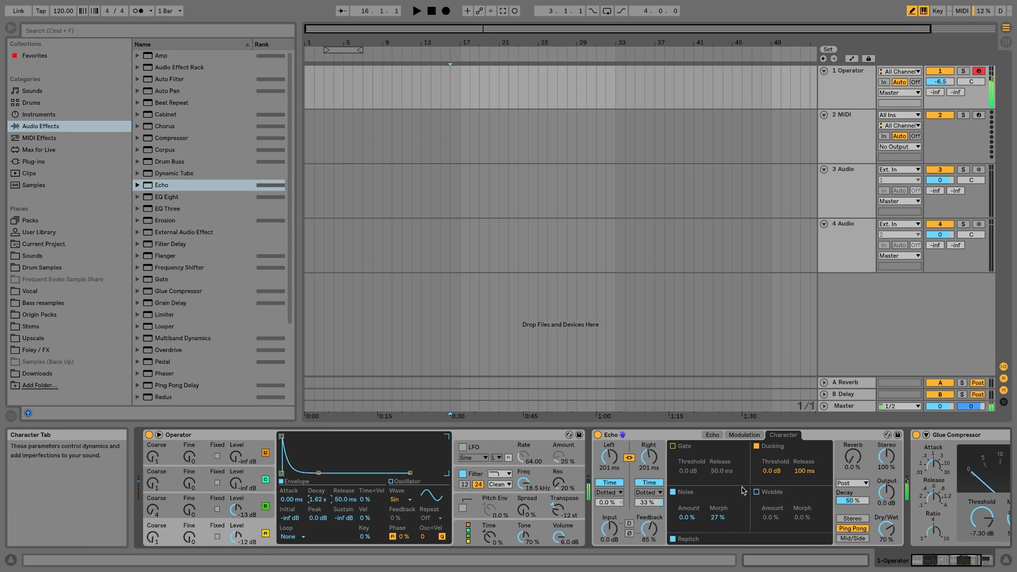
{"action": "left_click_drag", "start_coordinate": [763, 470], "coordinate": [764, 485]}
{"action": "mouse_move", "coordinate": [649, 458]}
{"action": "left_mouse_down"}
{"action": "mouse_move", "coordinate": [650, 477]}
{"action": "mouse_move", "coordinate": [649, 413]}
{"action": "left_mouse_up"}
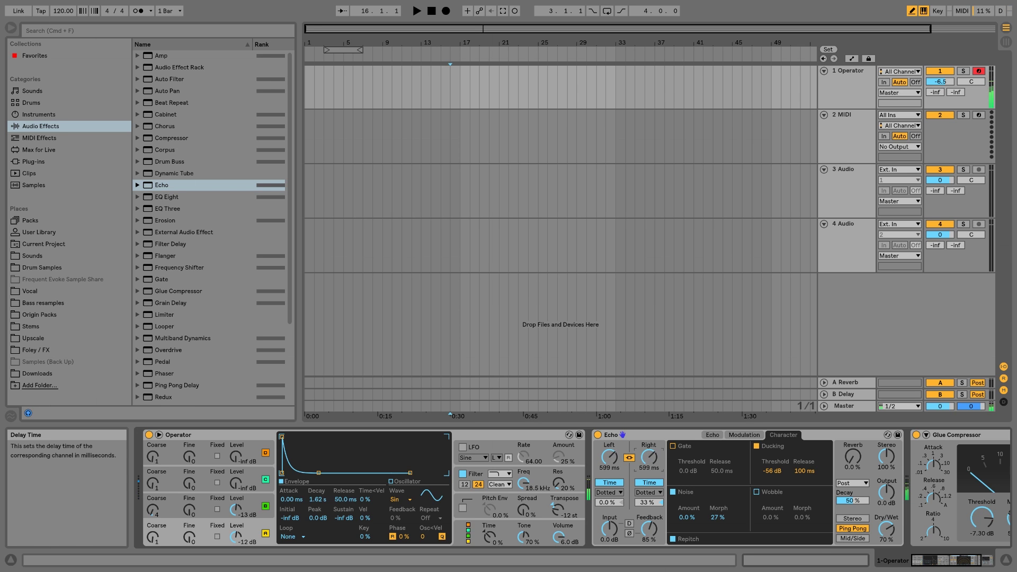
{"action": "mouse_move", "coordinate": [649, 459]}
{"action": "left_mouse_down"}
{"action": "mouse_move", "coordinate": [649, 469]}
{"action": "mouse_move", "coordinate": [649, 422]}
{"action": "left_mouse_up"}
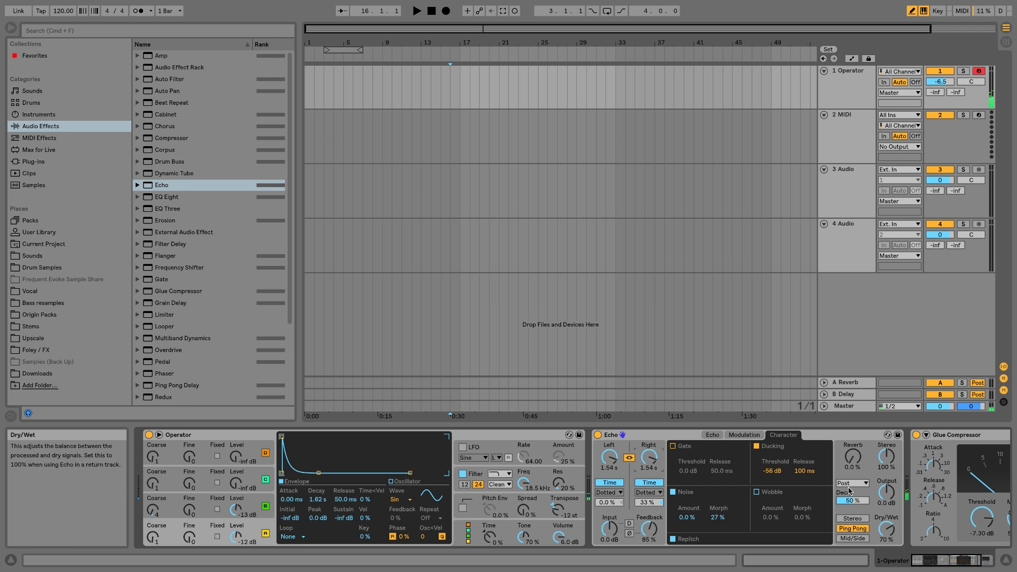
{"action": "left_click_drag", "start_coordinate": [764, 470], "coordinate": [764, 465]}
{"action": "left_click_drag", "start_coordinate": [649, 457], "coordinate": [649, 477]}
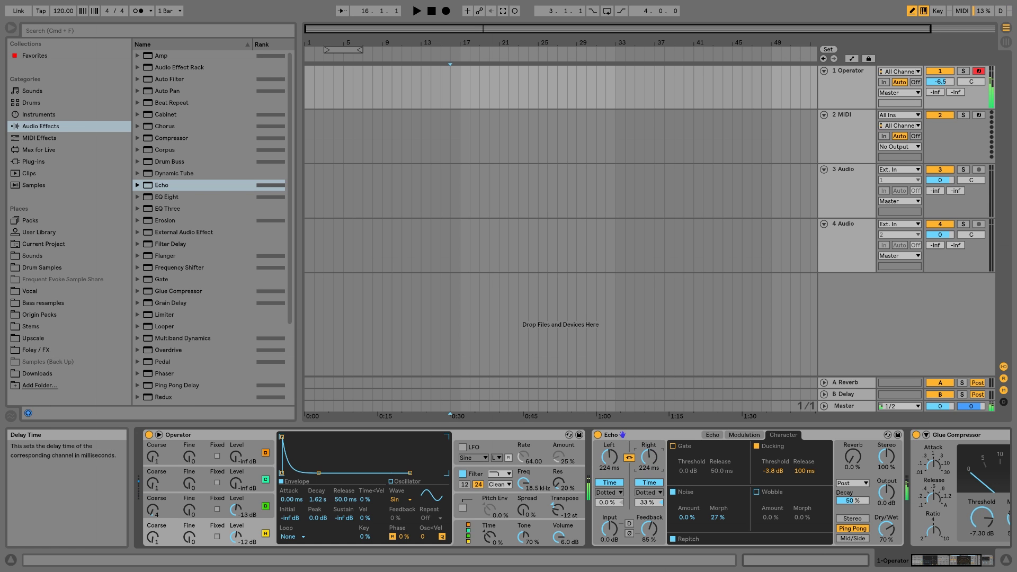
{"action": "left_click_drag", "start_coordinate": [853, 459], "coordinate": [853, 442]}
- Place Echo's reverb inside the feedback loop, raise the reverb, and drop delay times near minimum
{"action": "left_click", "coordinate": [854, 483]}
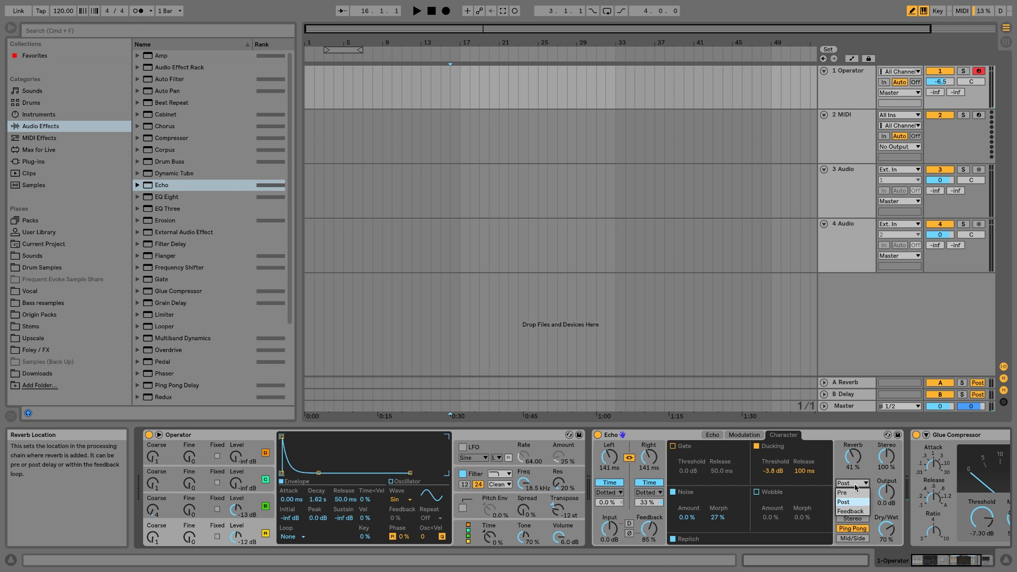
{"action": "left_click", "coordinate": [853, 511]}
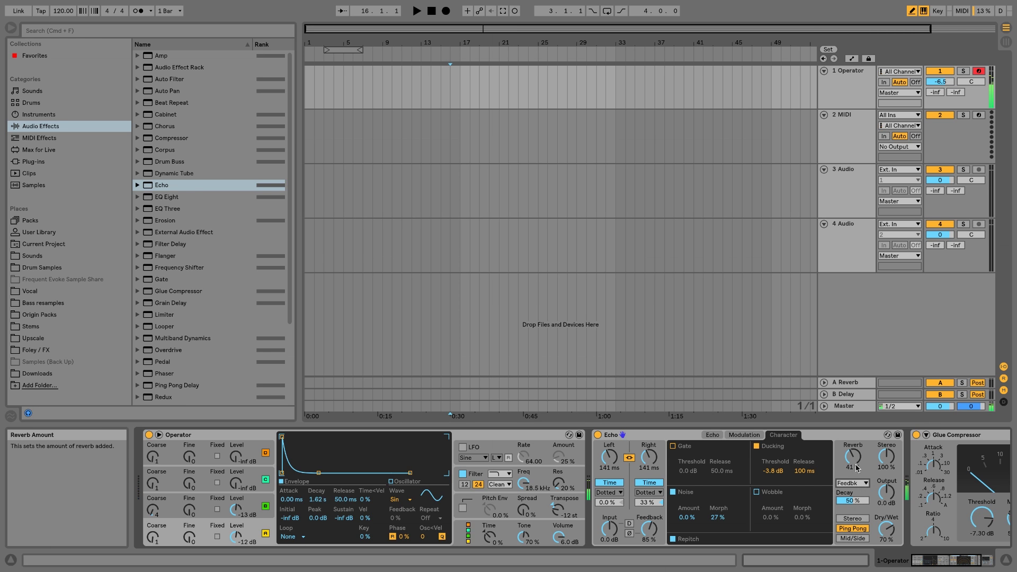
{"action": "left_click_drag", "start_coordinate": [853, 457], "coordinate": [854, 433]}
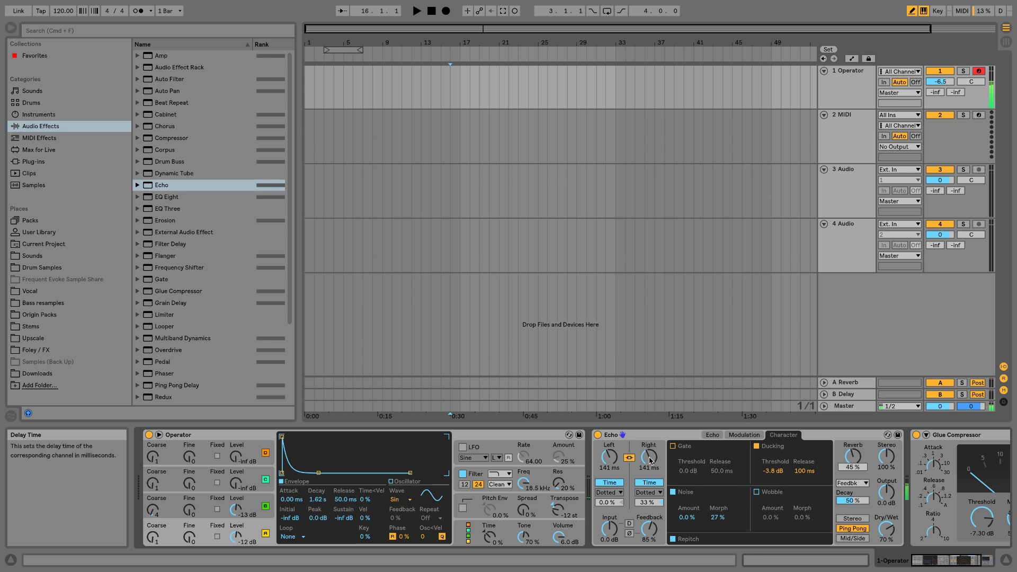
{"action": "left_click_drag", "start_coordinate": [609, 458], "coordinate": [610, 493]}
{"action": "left_click_drag", "start_coordinate": [610, 458], "coordinate": [610, 494]}
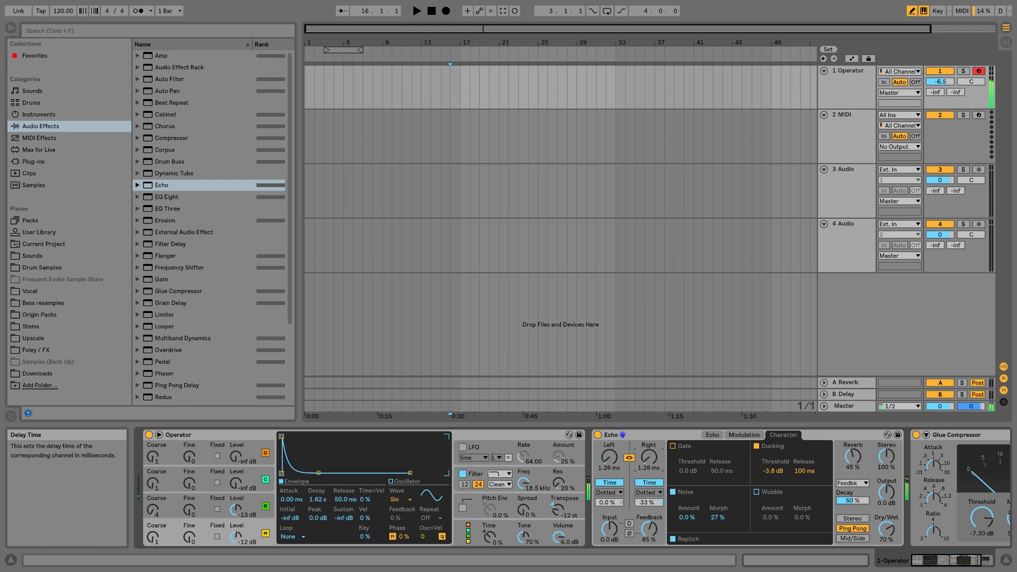
{"action": "left_click_drag", "start_coordinate": [610, 457], "coordinate": [609, 453]}
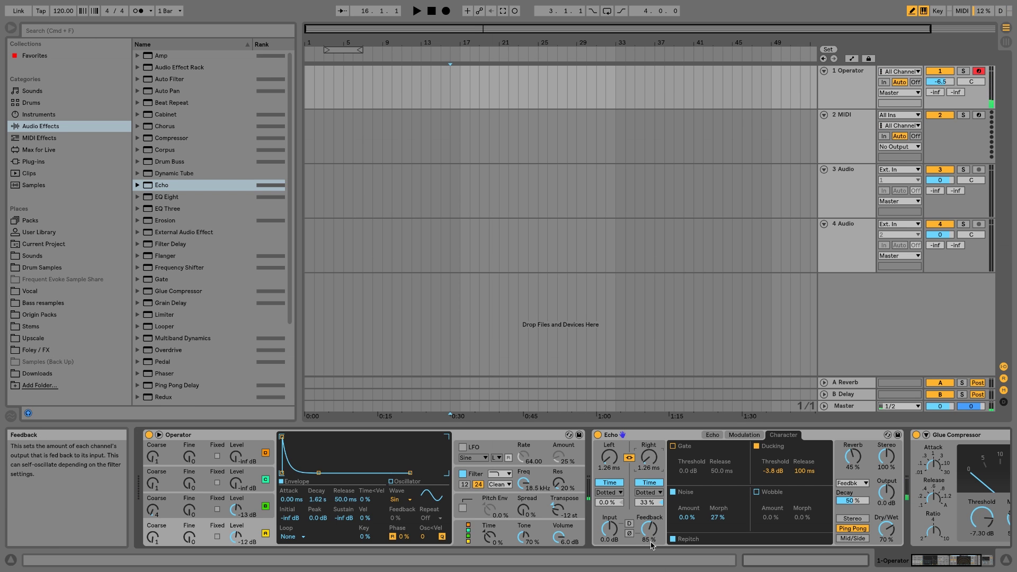
- Balance Echo reverb down to 22%, delays to 65.4 ms, and feedback back up to 86%
{"action": "left_click_drag", "start_coordinate": [649, 529], "coordinate": [649, 542]}
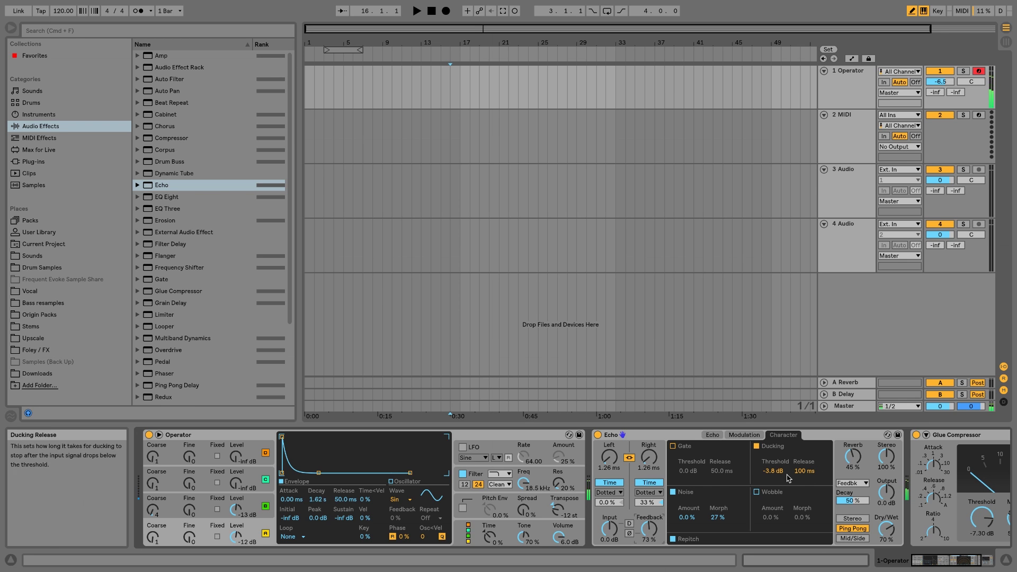
{"action": "left_click_drag", "start_coordinate": [649, 529], "coordinate": [649, 527]}
{"action": "left_click_drag", "start_coordinate": [853, 457], "coordinate": [853, 450]}
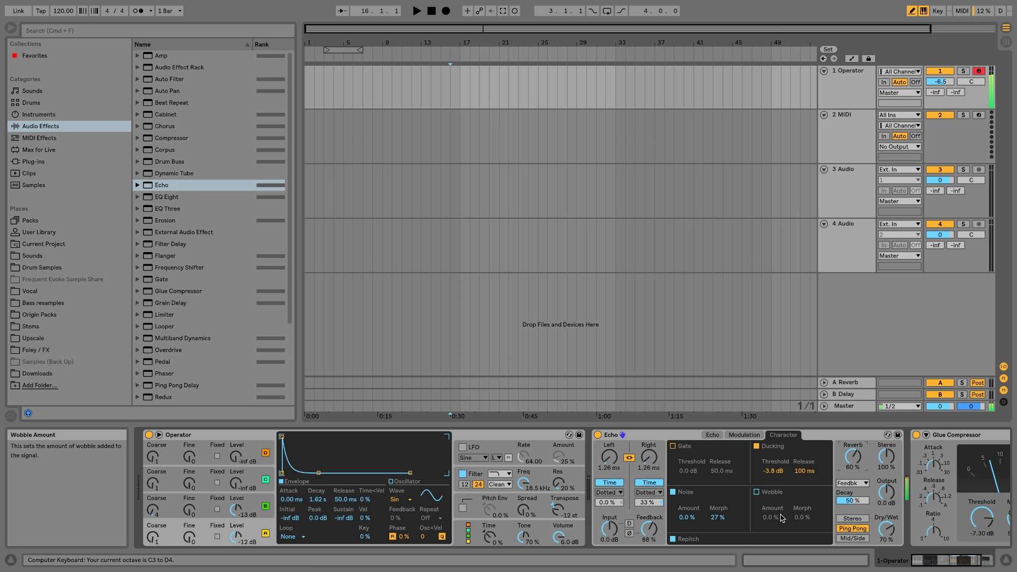
{"action": "left_click_drag", "start_coordinate": [853, 457], "coordinate": [854, 477]}
{"action": "left_click_drag", "start_coordinate": [649, 529], "coordinate": [650, 548]}
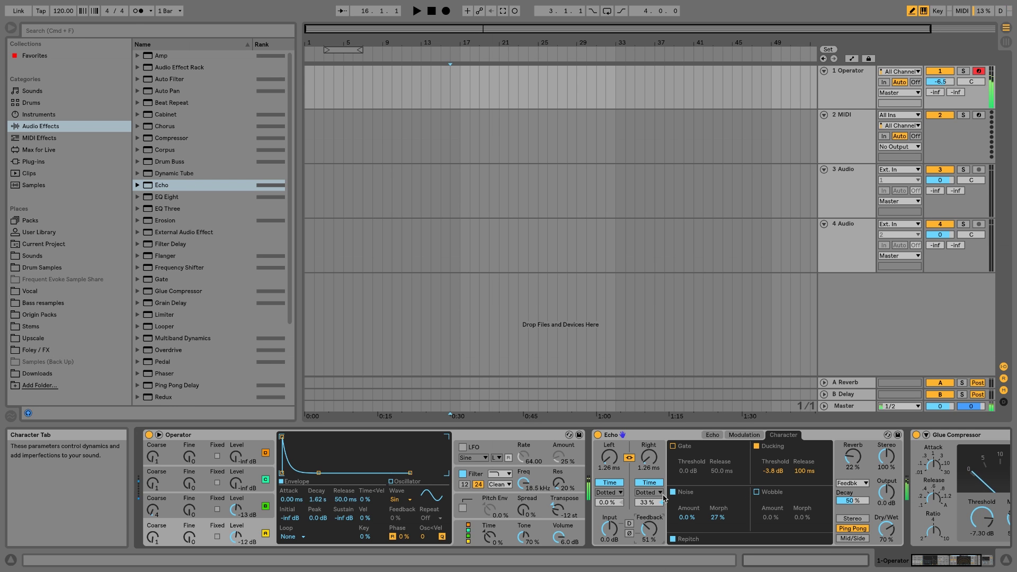
{"action": "mouse_move", "coordinate": [610, 459]}
{"action": "left_mouse_down"}
{"action": "mouse_move", "coordinate": [610, 429]}
{"action": "mouse_move", "coordinate": [610, 477]}
{"action": "mouse_move", "coordinate": [651, 482]}
{"action": "left_mouse_up"}
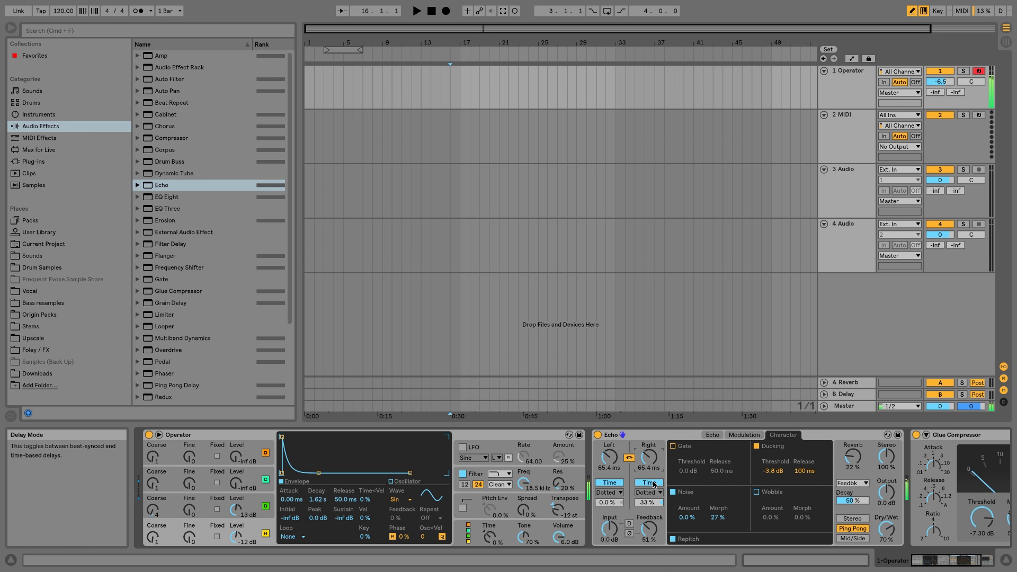
{"action": "left_click_drag", "start_coordinate": [649, 528], "coordinate": [649, 501]}
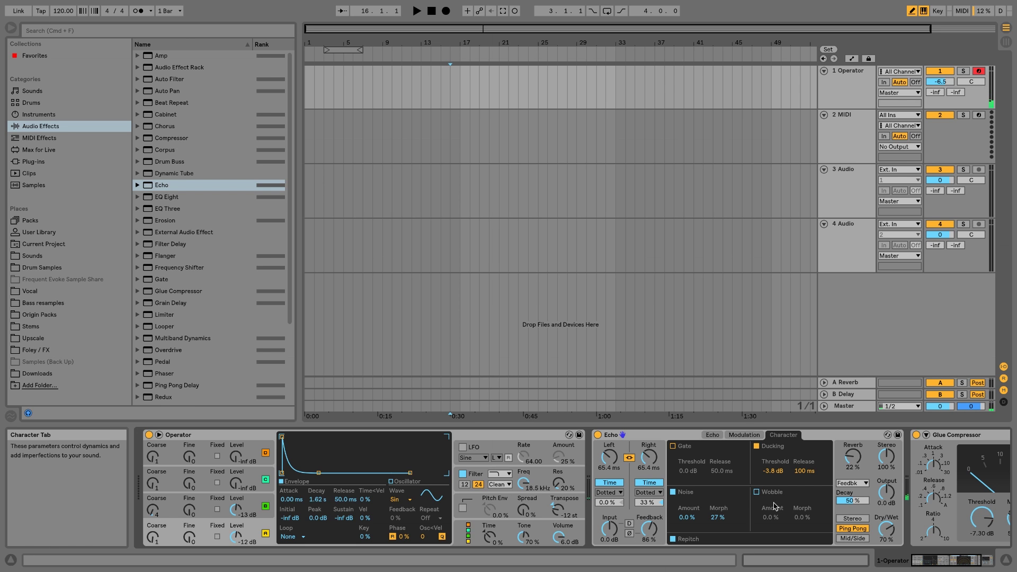
- Tick Echo's Wobble and drag its amount up to about 46%
{"action": "left_click", "coordinate": [756, 493]}
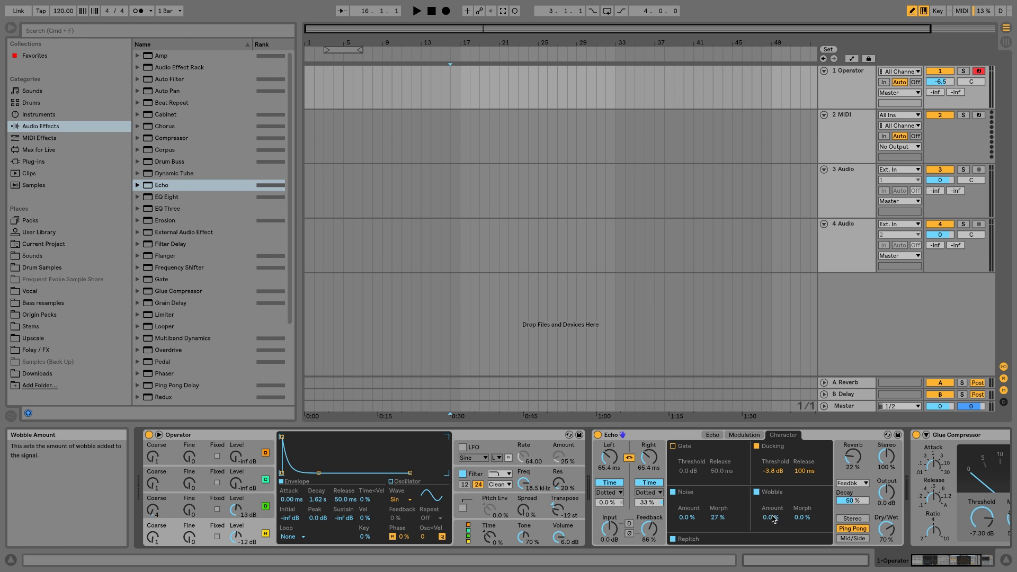
{"action": "left_click_drag", "start_coordinate": [773, 518], "coordinate": [773, 478]}
- Set Echo's filter modulation to 100%, low-pass to 20 kHz, high-pass to 2.72 kHz, with added resonance
{"action": "left_click", "coordinate": [739, 436]}
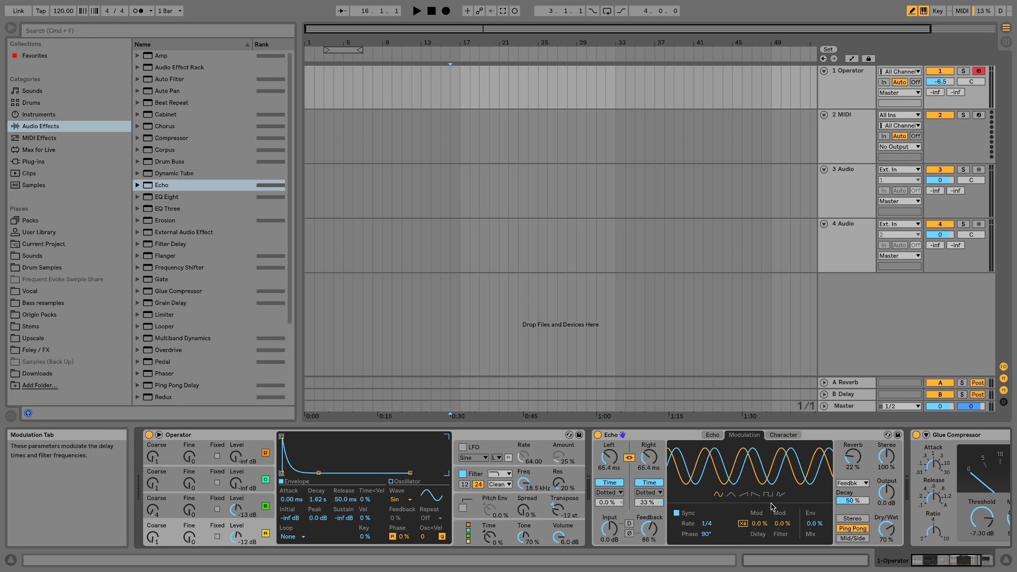
{"action": "left_click_drag", "start_coordinate": [783, 523], "coordinate": [783, 501]}
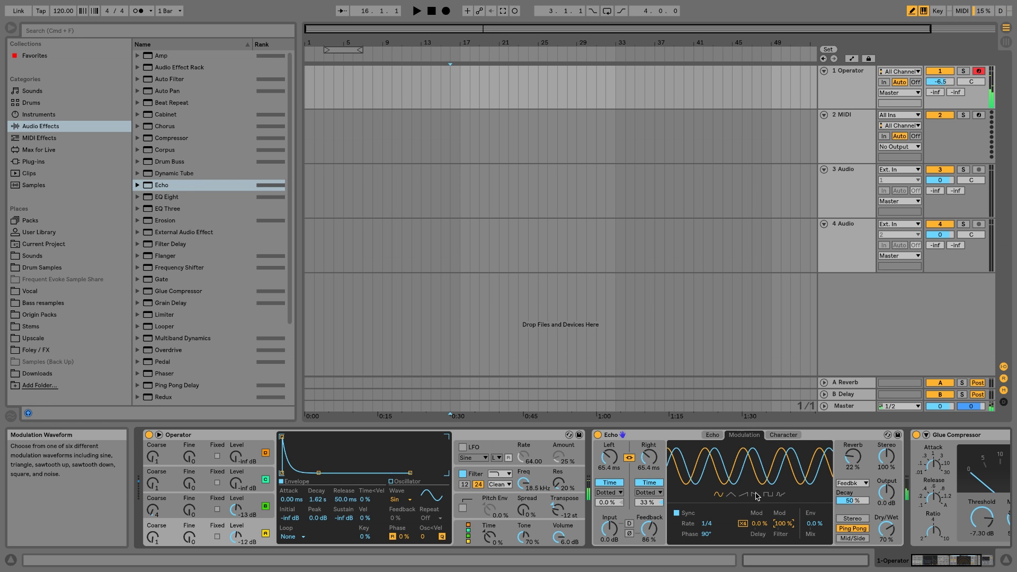
{"action": "left_click", "coordinate": [712, 436]}
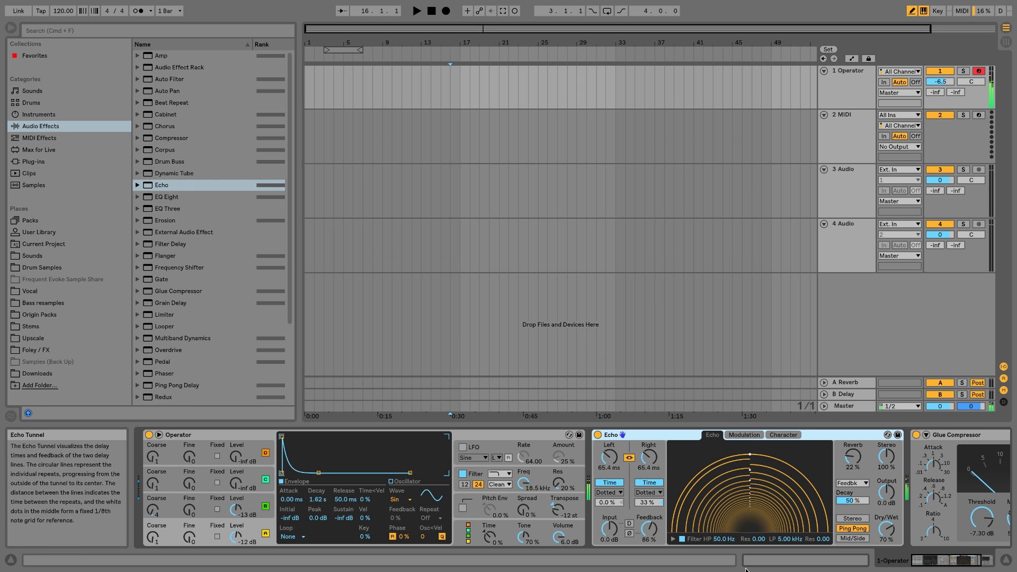
{"action": "mouse_move", "coordinate": [789, 539]}
{"action": "left_mouse_down"}
{"action": "mouse_move", "coordinate": [789, 569]}
{"action": "mouse_move", "coordinate": [789, 477]}
{"action": "left_mouse_up"}
{"action": "mouse_move", "coordinate": [724, 540]}
{"action": "left_mouse_down"}
{"action": "mouse_move", "coordinate": [723, 517]}
{"action": "mouse_move", "coordinate": [723, 556]}
{"action": "left_mouse_up"}
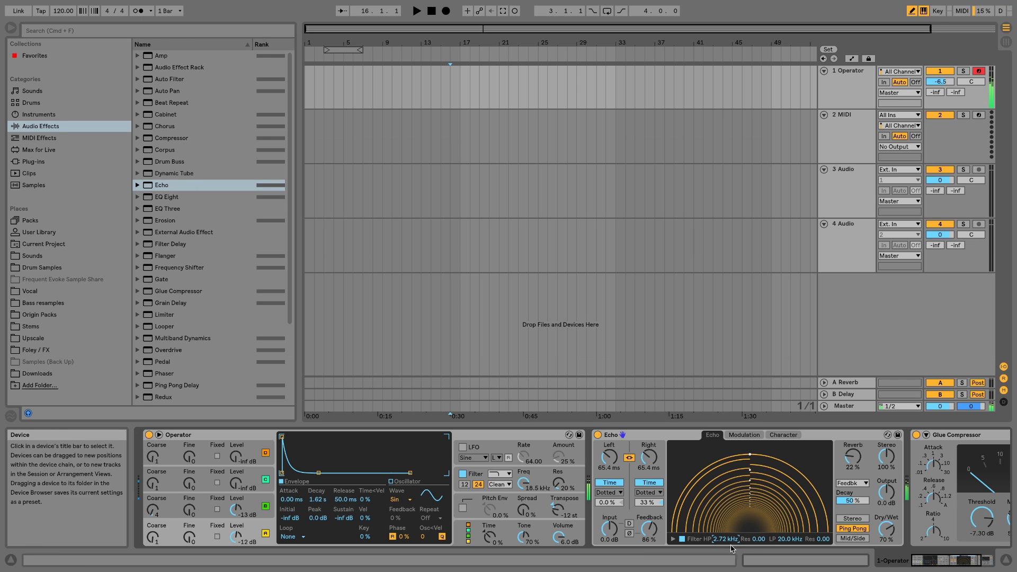
{"action": "left_click_drag", "start_coordinate": [759, 540], "coordinate": [759, 528]}
{"action": "left_click_drag", "start_coordinate": [821, 540], "coordinate": [821, 536]}
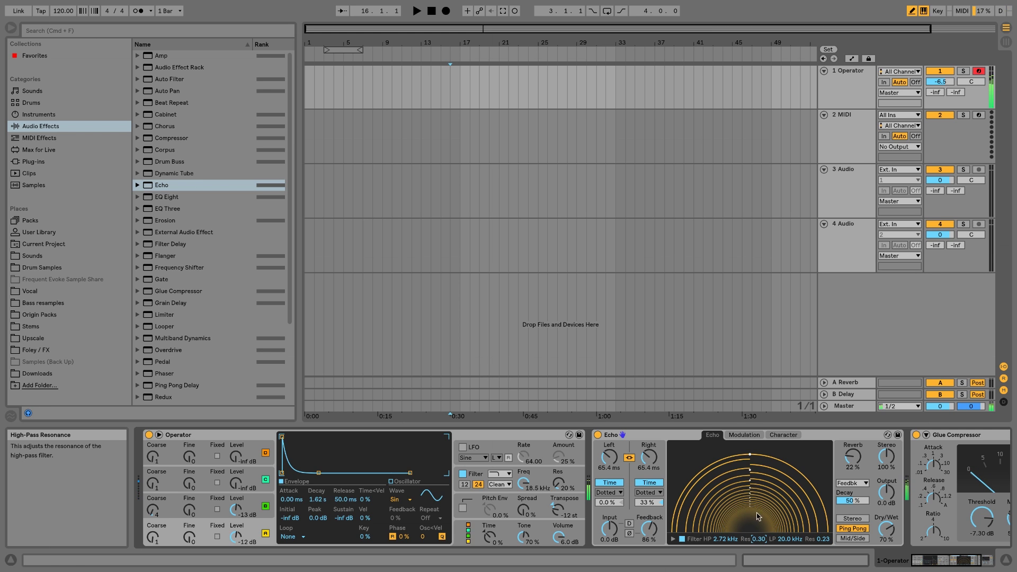
- Set Echo's modulation phase offset to 63° and change the modulation rate
{"action": "left_click", "coordinate": [744, 435]}
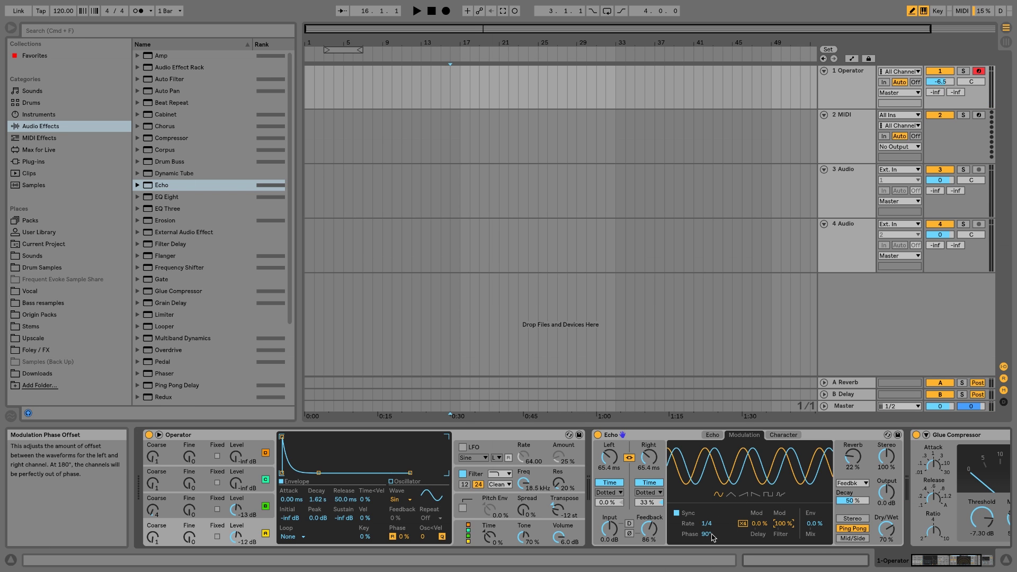
{"action": "left_click_drag", "start_coordinate": [706, 534], "coordinate": [706, 556]}
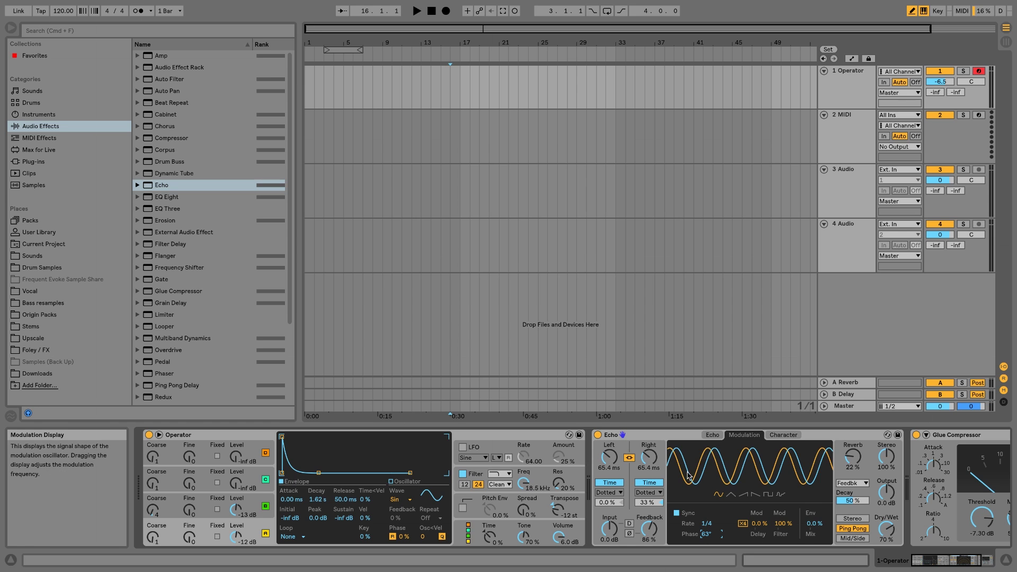
{"action": "left_click", "coordinate": [712, 435]}
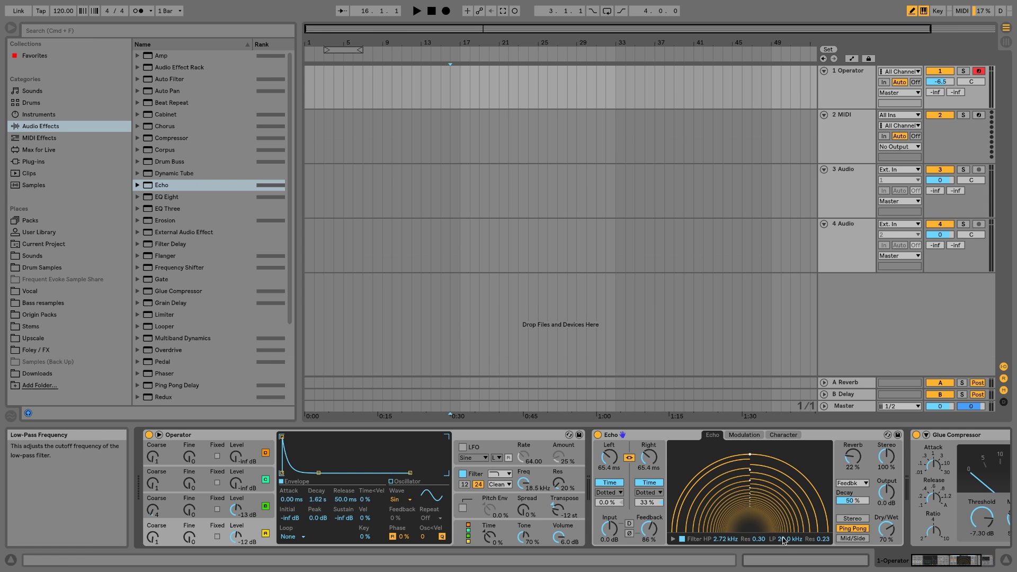
{"action": "left_click", "coordinate": [744, 435]}
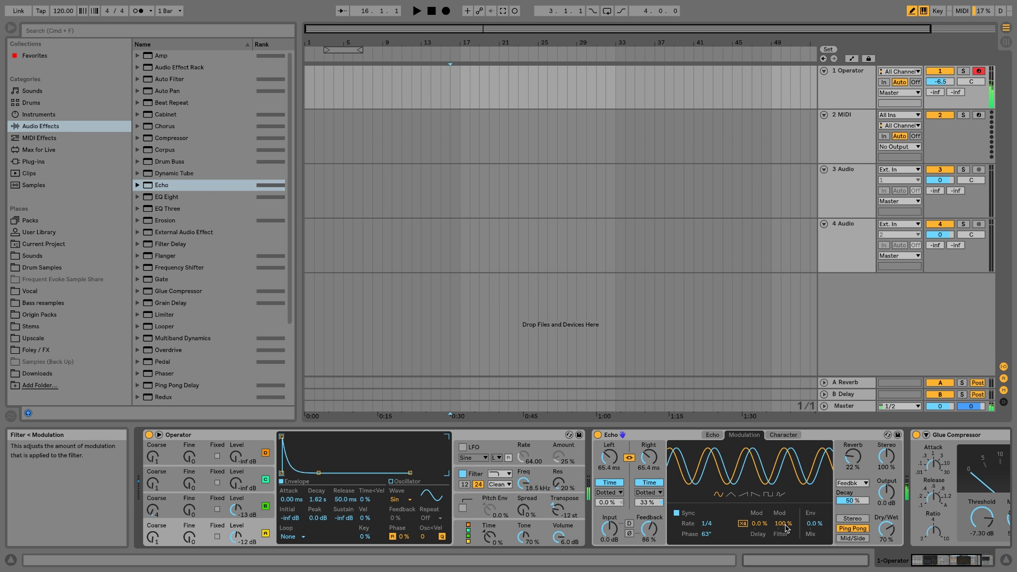
{"action": "left_click_drag", "start_coordinate": [707, 523], "coordinate": [707, 520]}
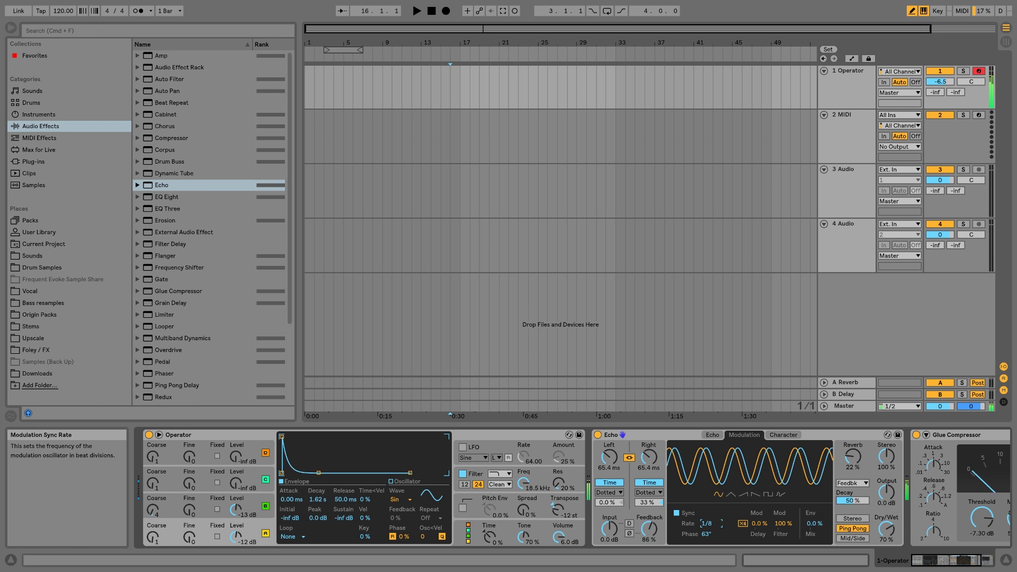
- Turn off Echo's modulation sync and adjust the modulation frequency
{"action": "left_click", "coordinate": [677, 513]}
{"action": "left_click_drag", "start_coordinate": [712, 524], "coordinate": [712, 493]}
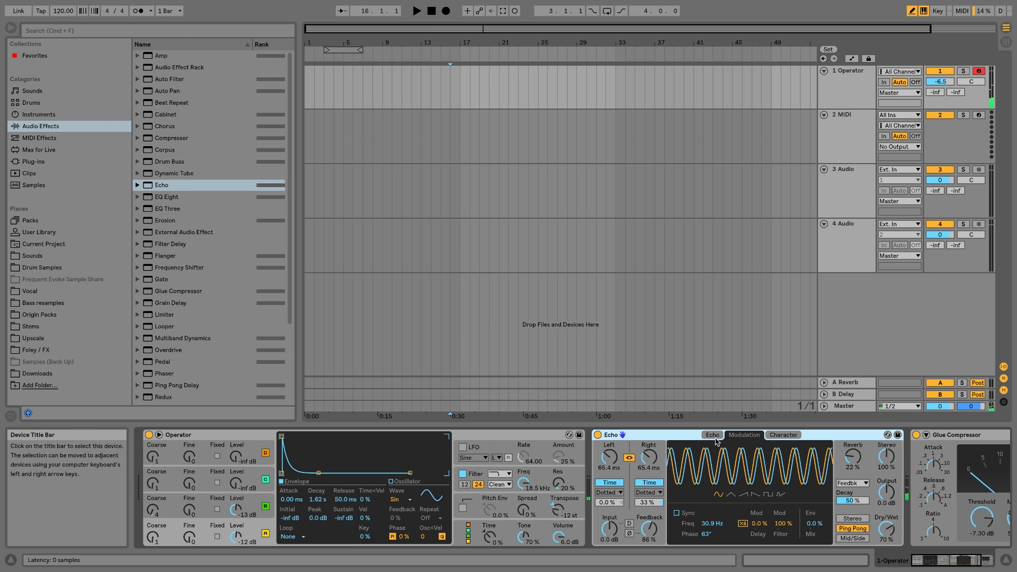
{"action": "left_click", "coordinate": [711, 435]}
{"action": "left_click", "coordinate": [759, 539]}
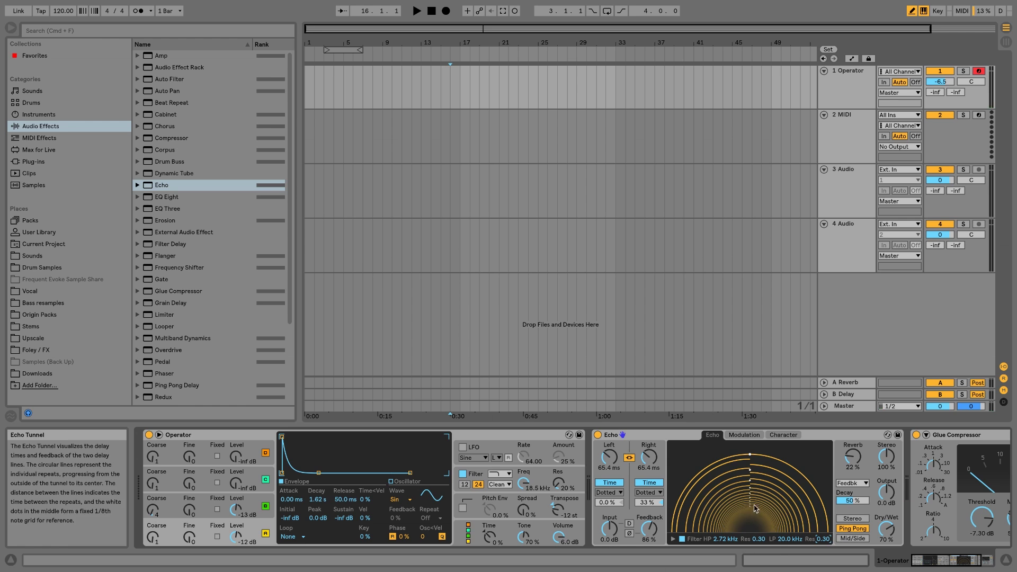
{"action": "left_click", "coordinate": [744, 437]}
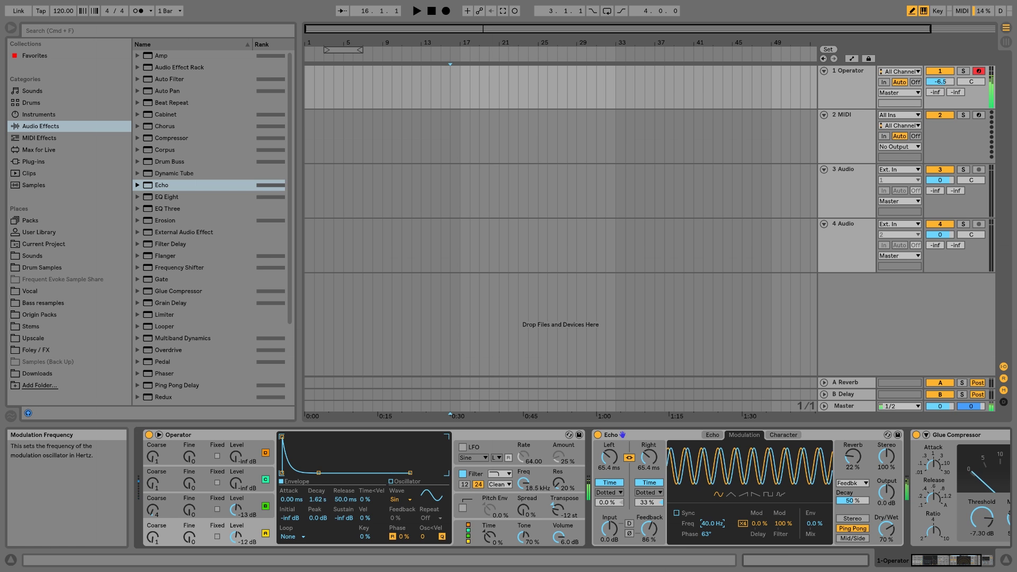
{"action": "mouse_move", "coordinate": [701, 524]}
{"action": "left_mouse_down"}
{"action": "mouse_move", "coordinate": [702, 557]}
{"action": "mouse_move", "coordinate": [701, 510]}
{"action": "mouse_move", "coordinate": [701, 532]}
{"action": "left_mouse_up"}
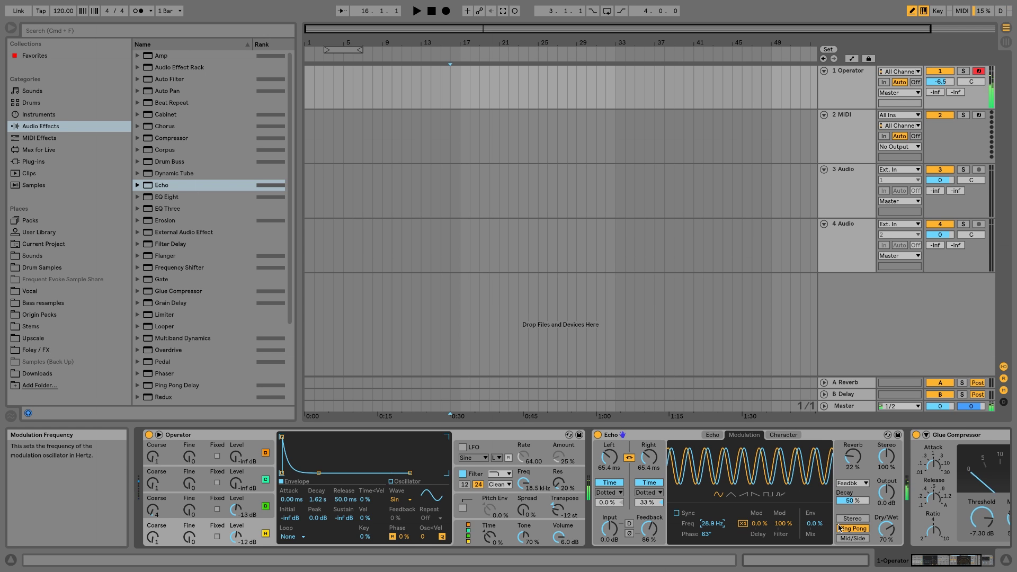
{"action": "scroll", "coordinate": [841, 527], "scroll_direction": "right", "scroll_amount": 2}
{"action": "scroll", "coordinate": [876, 521], "scroll_direction": "right", "scroll_amount": 4}
- Set track 1 to -3.6 dB, reverb to 68%, modulation near 6 Hz, delays to 337 ms
{"action": "left_click_drag", "start_coordinate": [877, 516], "coordinate": [877, 508]}
{"action": "left_click_drag", "start_coordinate": [944, 81], "coordinate": [943, 73]}
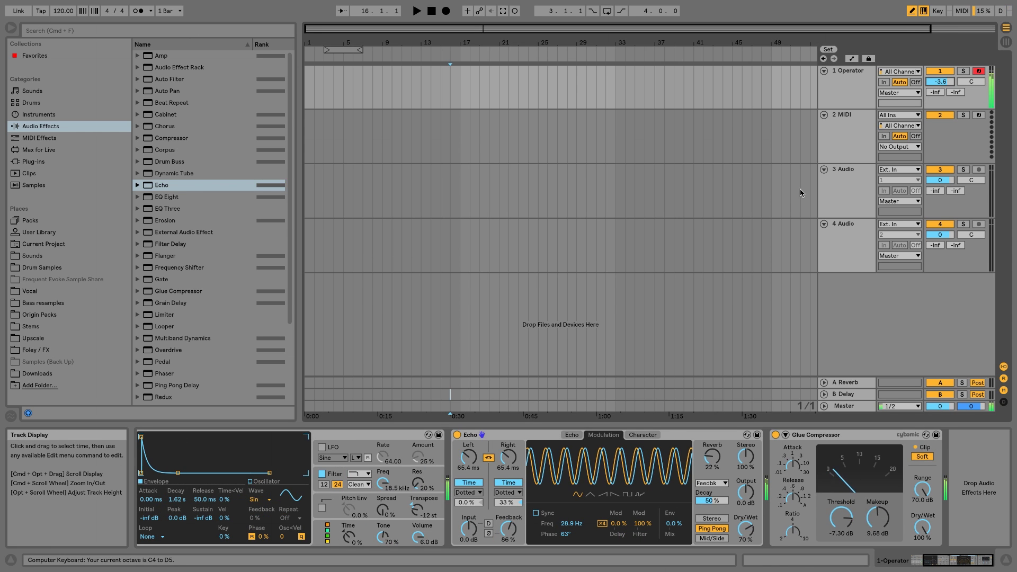
{"action": "left_click_drag", "start_coordinate": [713, 456], "coordinate": [713, 422]}
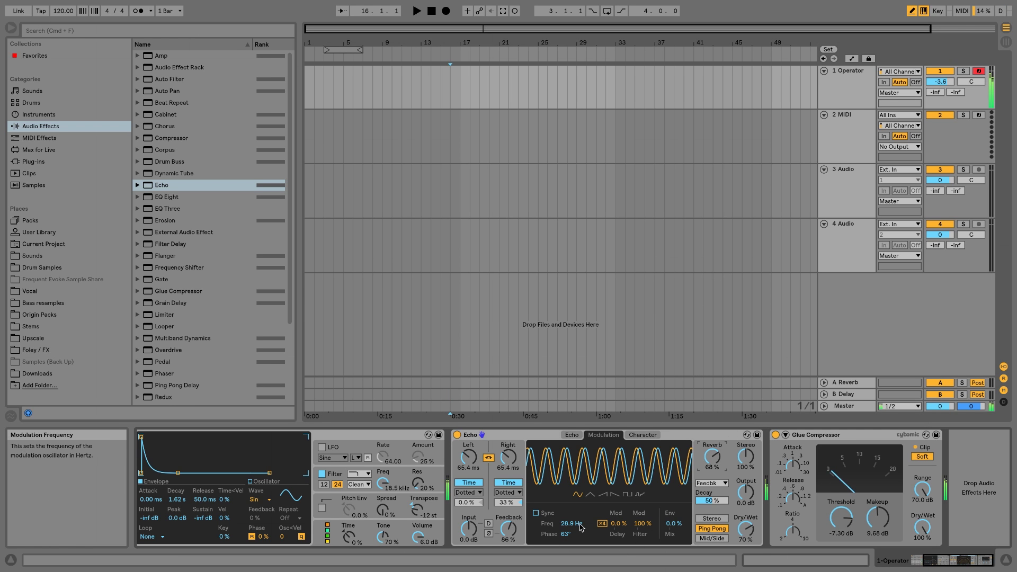
{"action": "left_click_drag", "start_coordinate": [578, 527], "coordinate": [578, 565]}
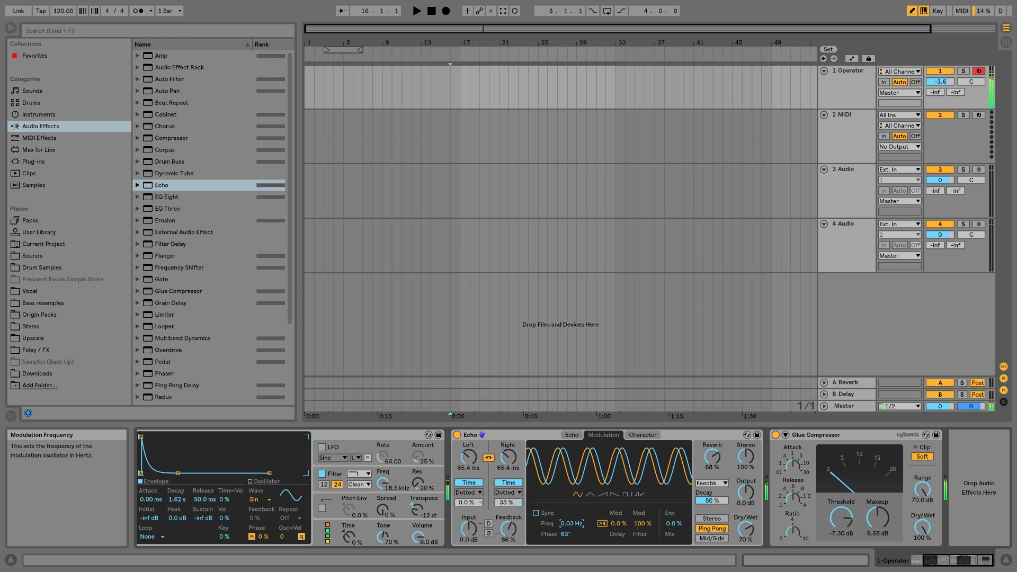
{"action": "left_click", "coordinate": [571, 435]}
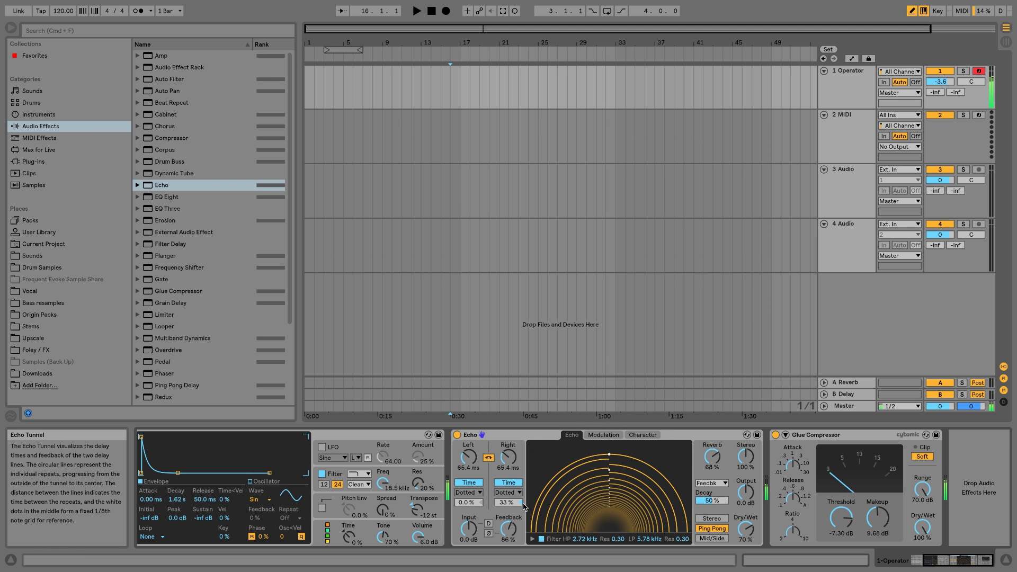
{"action": "mouse_move", "coordinate": [509, 457]}
{"action": "left_mouse_down"}
{"action": "mouse_move", "coordinate": [509, 485]}
{"action": "mouse_move", "coordinate": [509, 421]}
{"action": "left_mouse_up"}
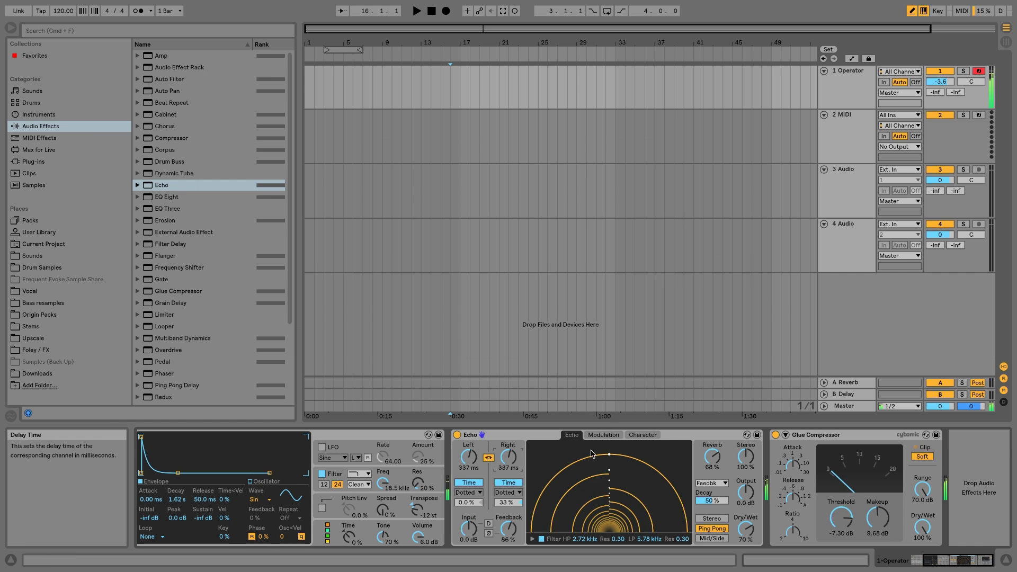
{"action": "left_click", "coordinate": [603, 435]}
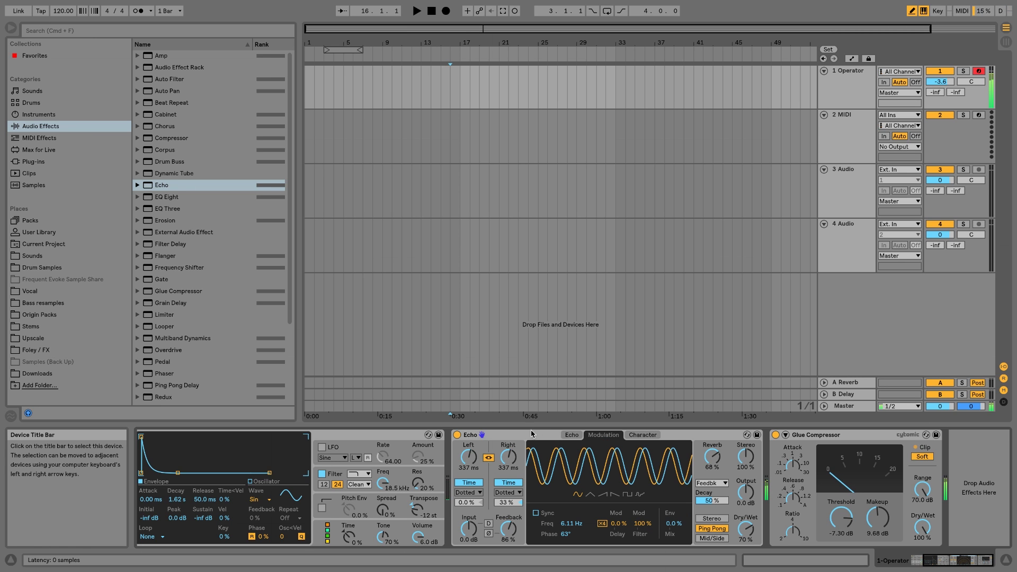
- Group Echo into an Audio Effect Rack and map modulation frequency and delay time to Macro 1
{"action": "left_click", "coordinate": [586, 460]}
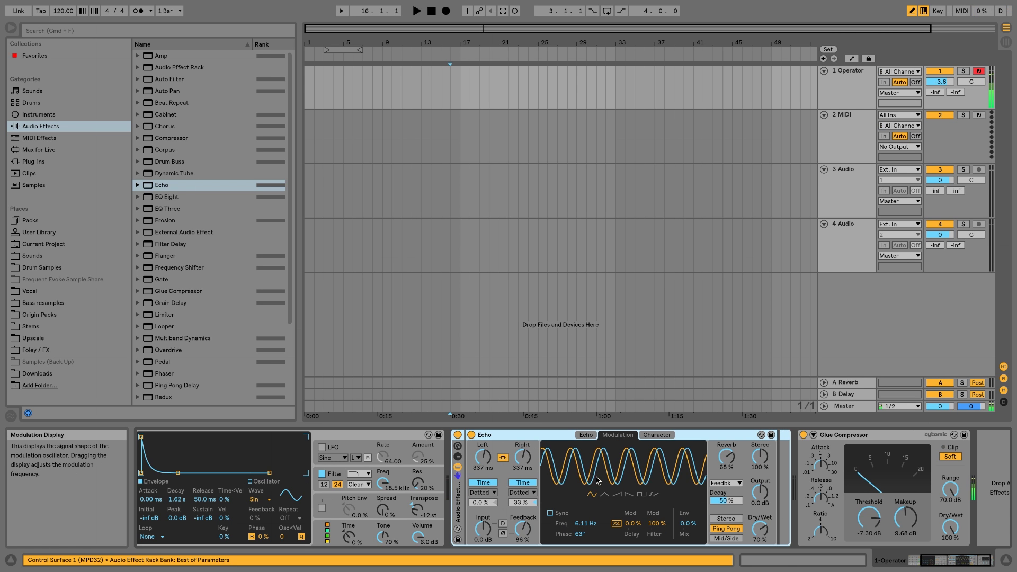
{"action": "key", "text": "super+g"}
{"action": "left_click", "coordinate": [458, 457]}
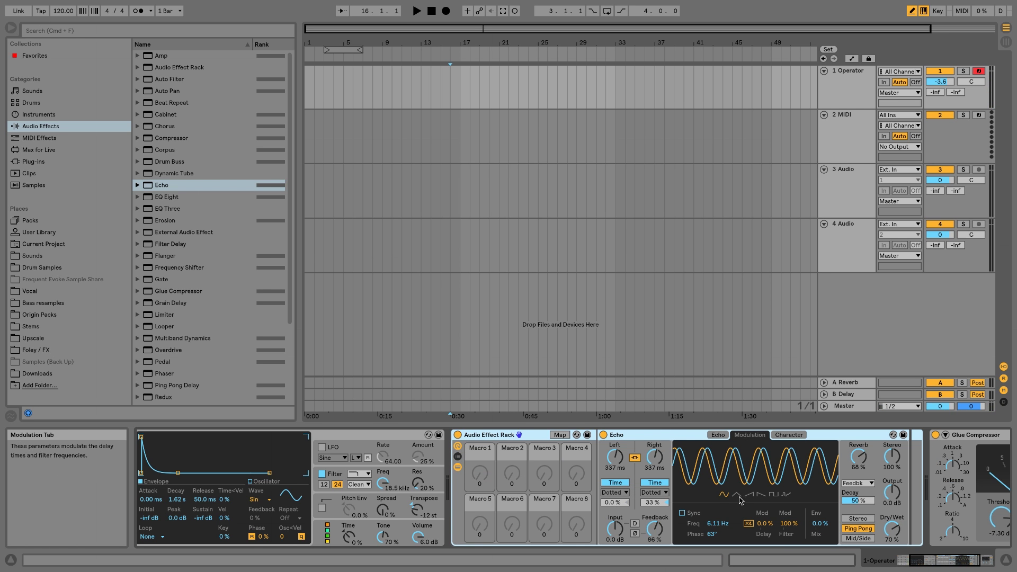
{"action": "right_click", "coordinate": [718, 524]}
{"action": "left_click", "coordinate": [741, 453]}
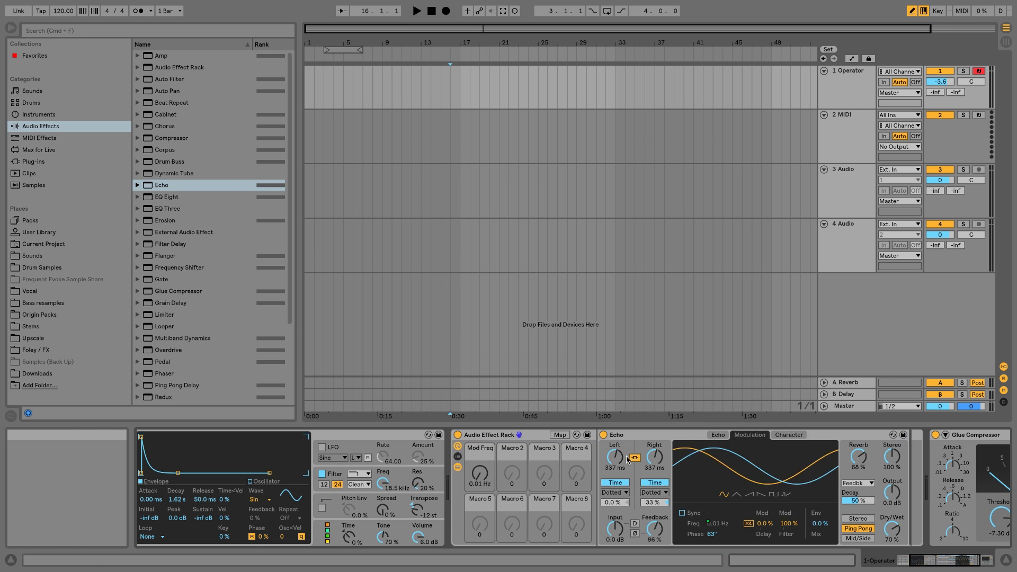
{"action": "right_click", "coordinate": [615, 460]}
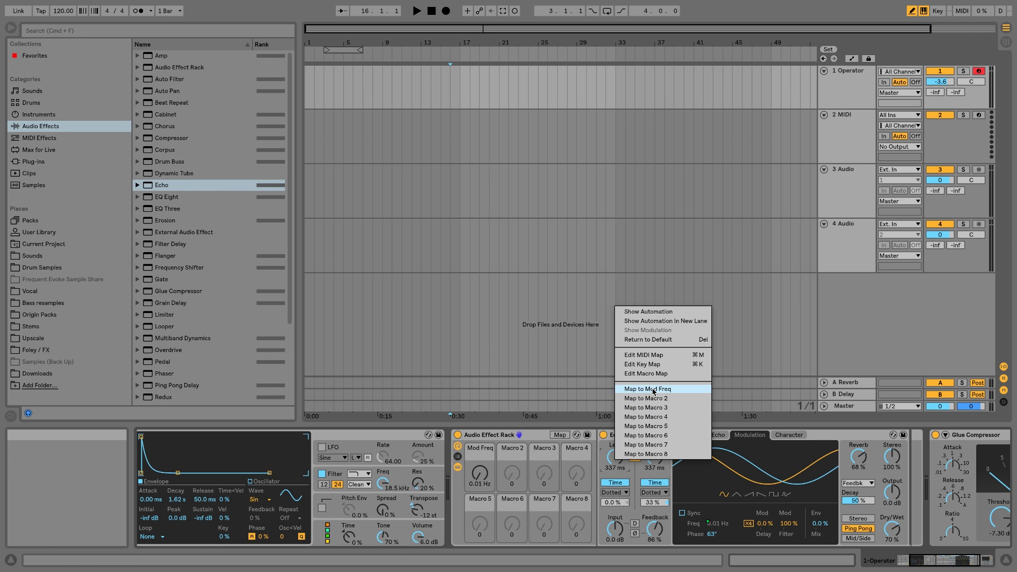
{"action": "left_click", "coordinate": [653, 389]}
{"action": "mouse_move", "coordinate": [480, 473]}
{"action": "left_mouse_down"}
{"action": "mouse_move", "coordinate": [480, 445]}
{"action": "mouse_move", "coordinate": [479, 493]}
{"action": "mouse_move", "coordinate": [479, 461]}
{"action": "left_mouse_up"}
- Switch Echo to stereo, reset the right offset to 0%, and sweep Macro 1
{"action": "left_click", "coordinate": [859, 518]}
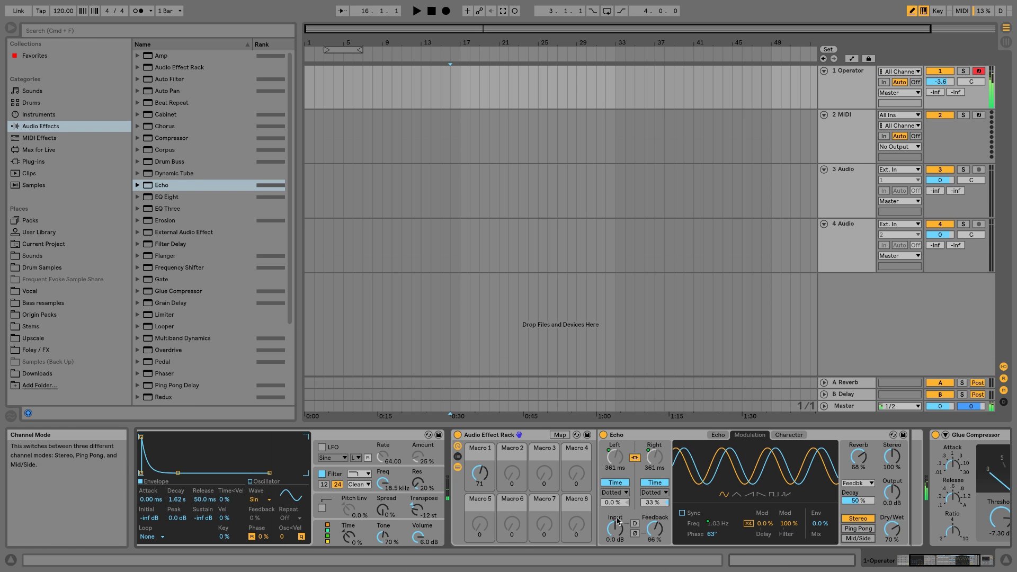
{"action": "mouse_move", "coordinate": [479, 473]}
{"action": "left_mouse_down"}
{"action": "mouse_move", "coordinate": [480, 501]}
{"action": "mouse_move", "coordinate": [479, 477]}
{"action": "left_mouse_up"}
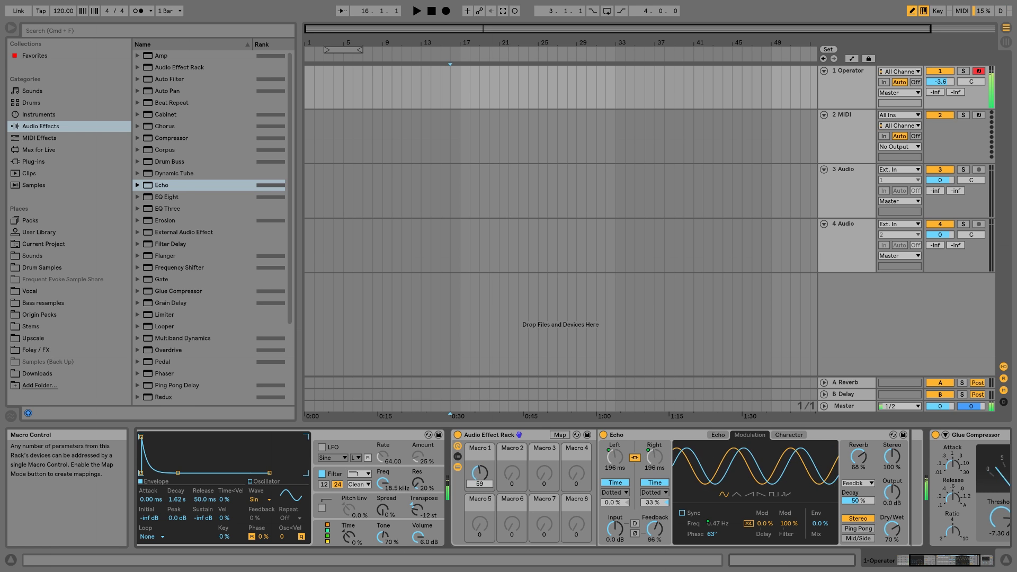
{"action": "double_click", "coordinate": [655, 503]}
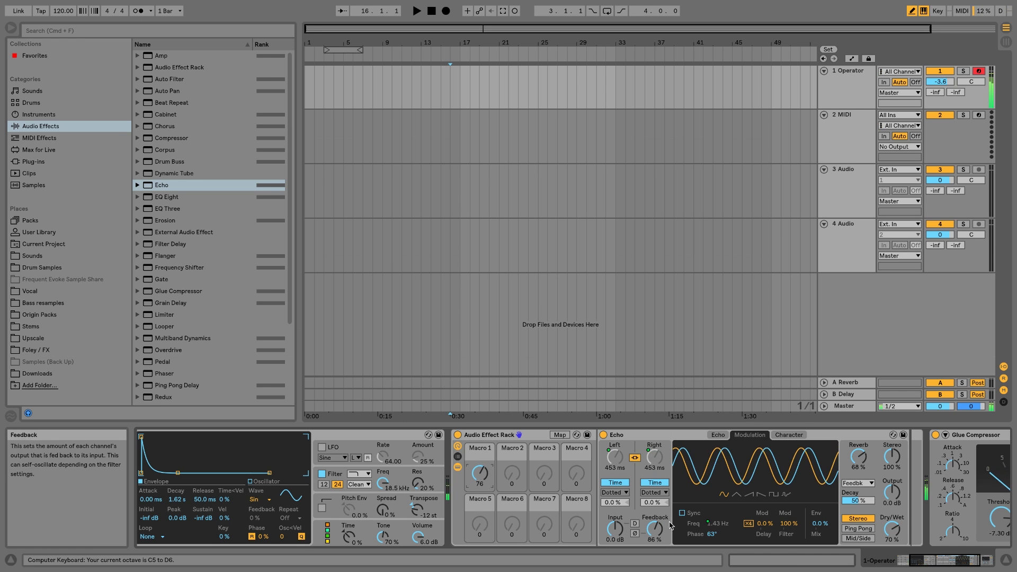
{"action": "left_click_drag", "start_coordinate": [712, 534], "coordinate": [713, 538]}
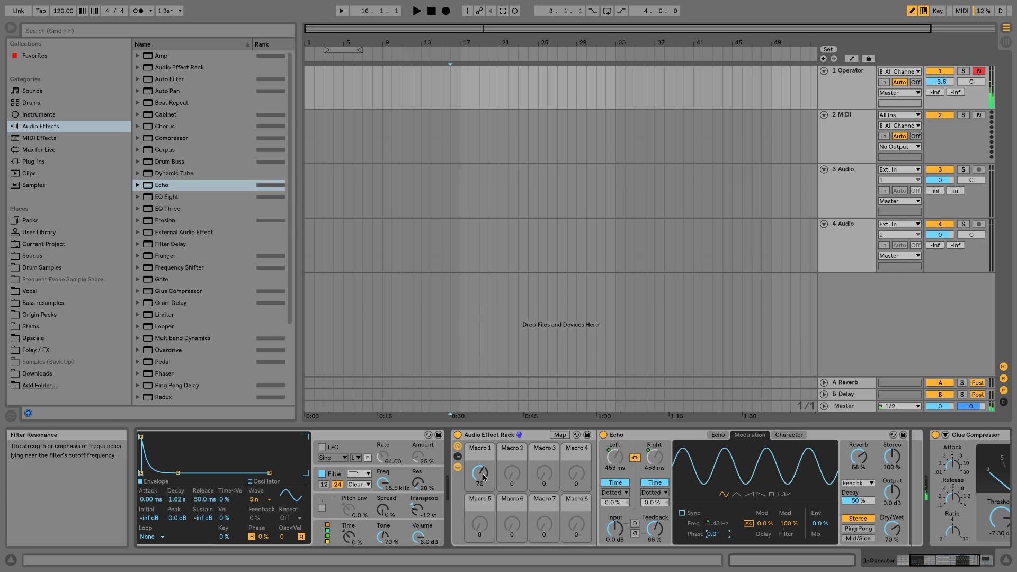
{"action": "left_click_drag", "start_coordinate": [479, 475], "coordinate": [479, 489]}
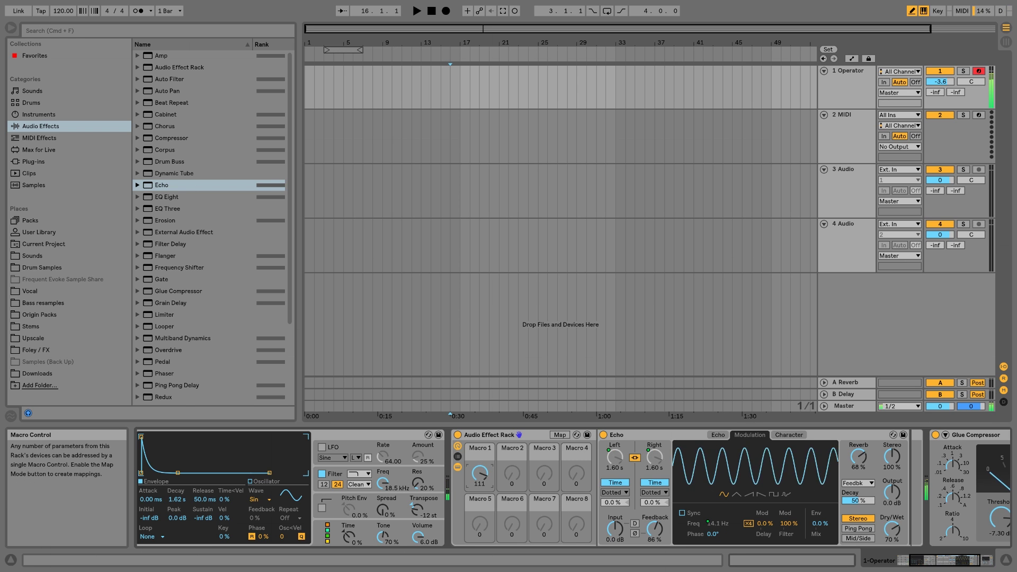
- Invert Macro 1's modulation frequency mapping to 40.0–0.01 Hz and raise the macro to test
{"action": "left_click", "coordinate": [560, 435]}
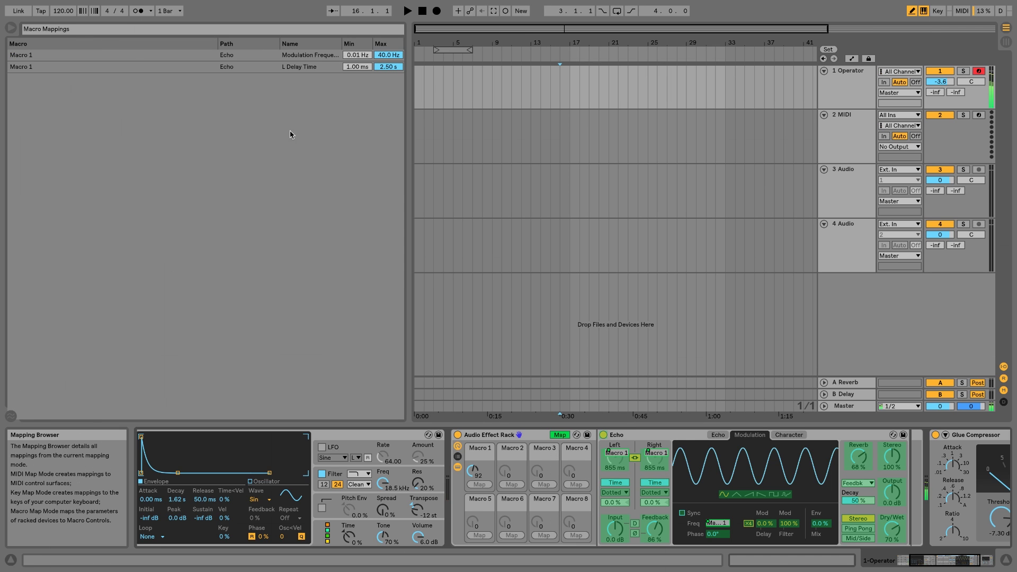
{"action": "right_click", "coordinate": [287, 70]}
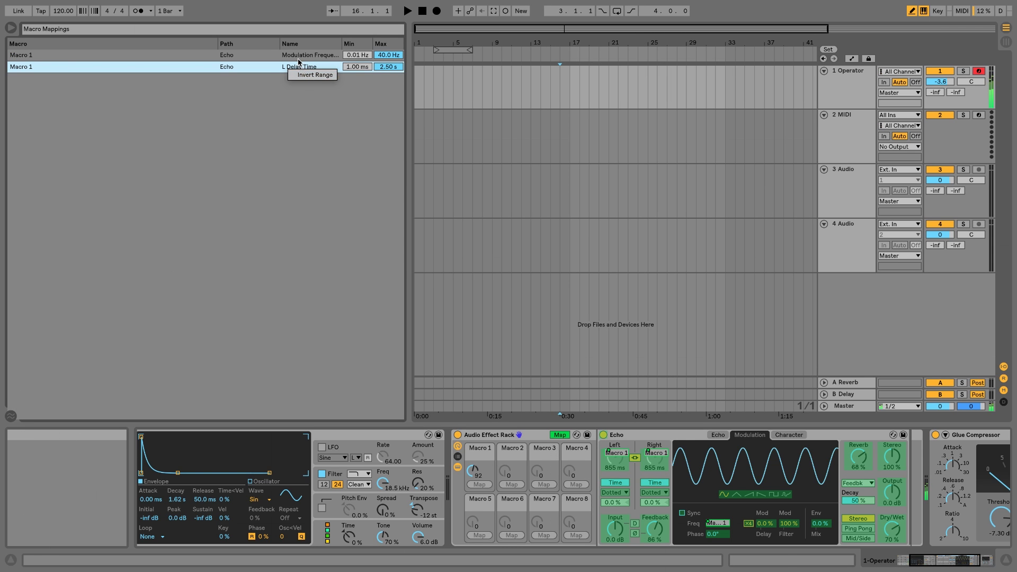
{"action": "right_click", "coordinate": [298, 55]}
{"action": "left_click", "coordinate": [325, 63]}
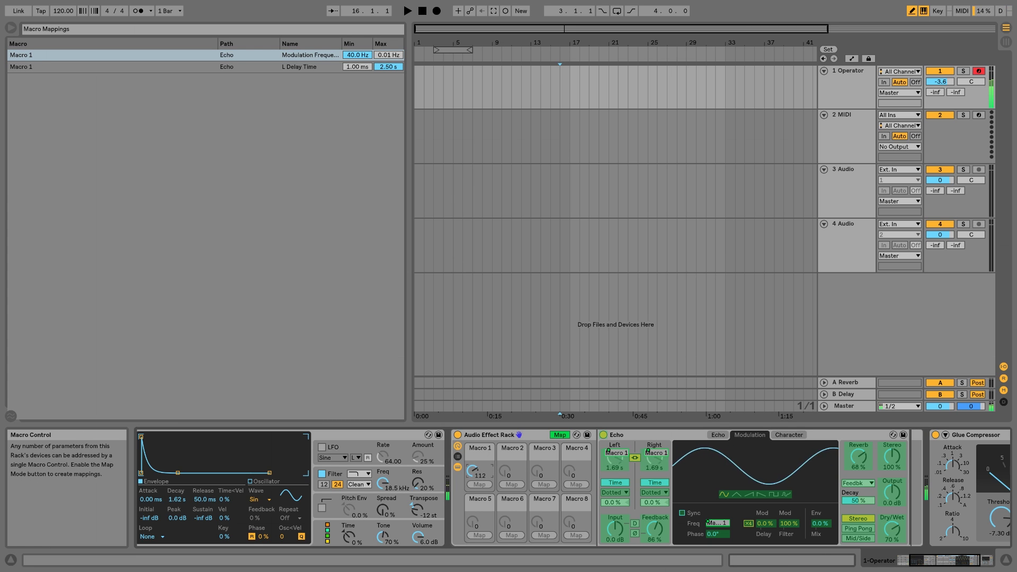
{"action": "mouse_move", "coordinate": [475, 471]}
{"action": "left_mouse_down"}
{"action": "mouse_move", "coordinate": [474, 421]}
{"action": "mouse_move", "coordinate": [511, 463]}
{"action": "left_mouse_up"}
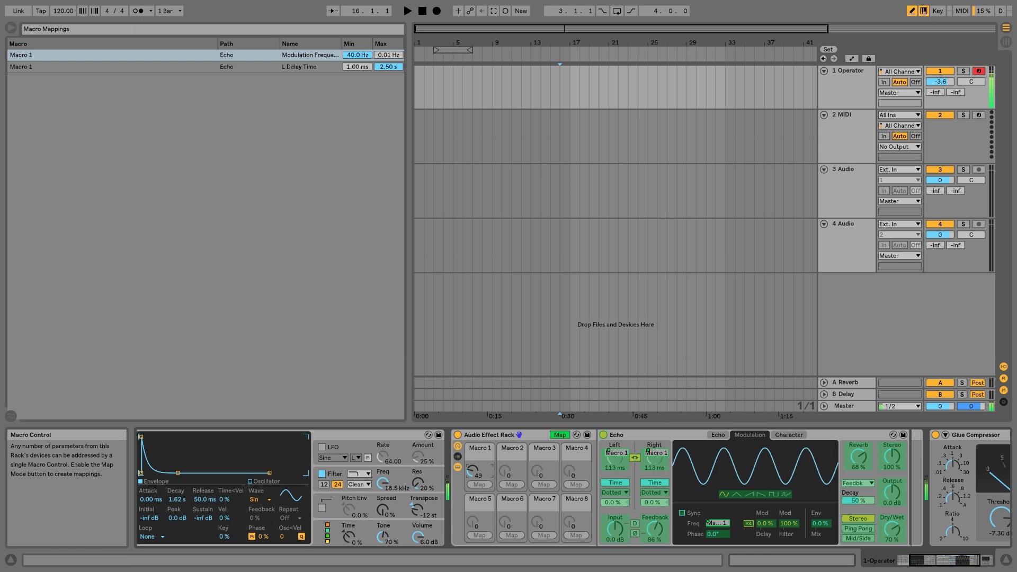
- Exit Map mode, browse Echo's Character and delay views, and raise Macro 1 to 64 (256 ms)
{"action": "left_click", "coordinate": [560, 435]}
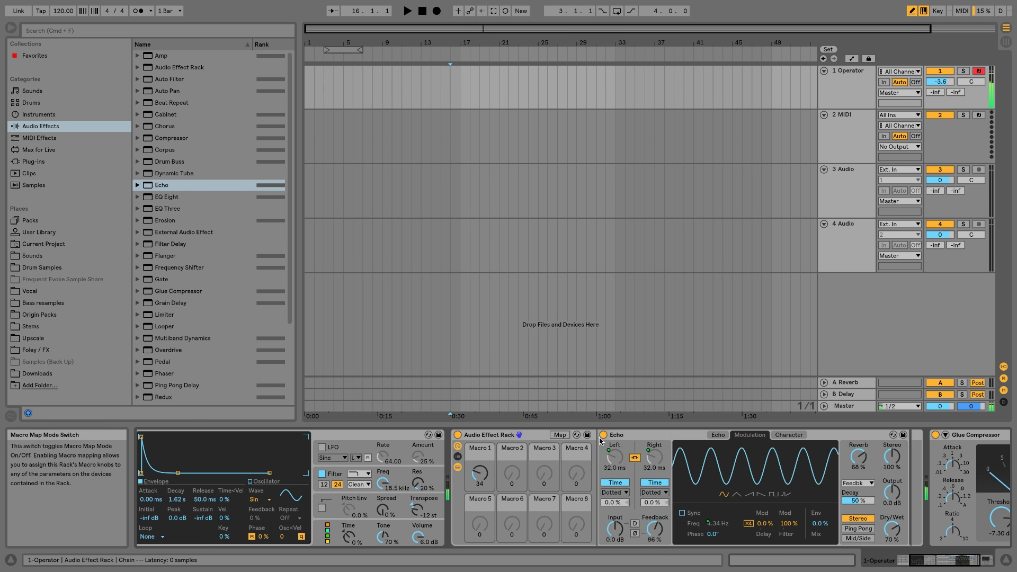
{"action": "left_click", "coordinate": [789, 434]}
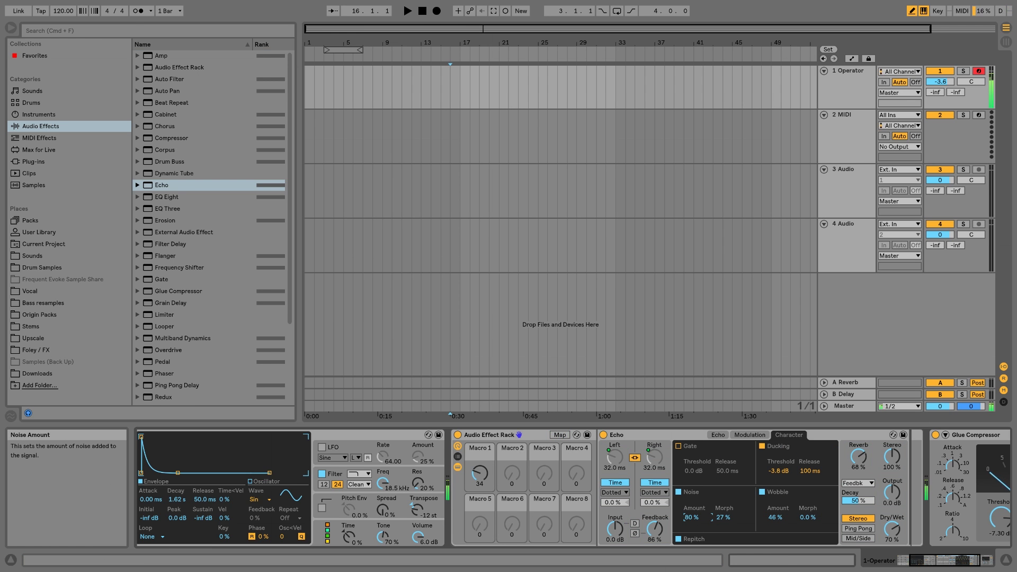
{"action": "left_click", "coordinate": [750, 434]}
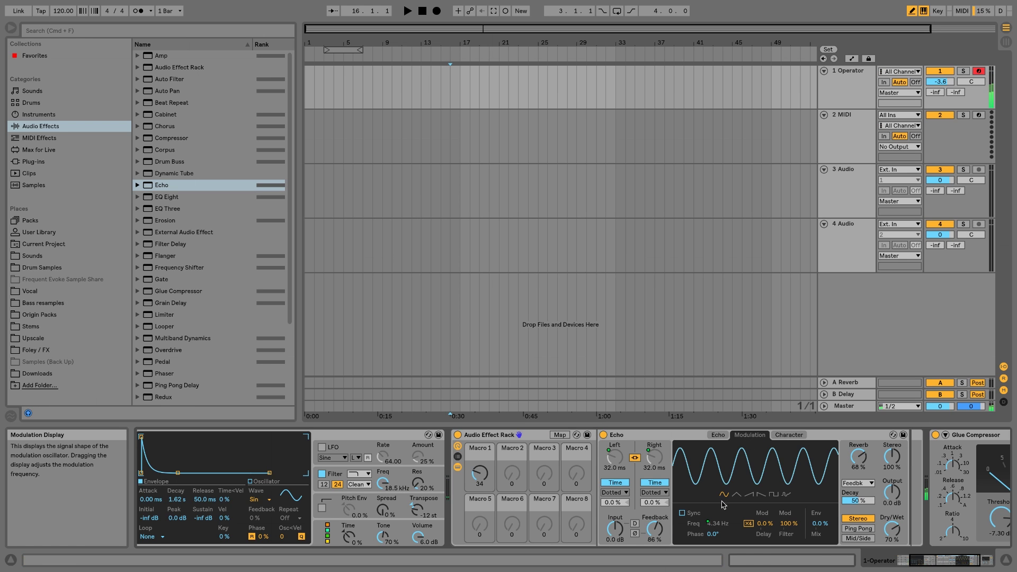
{"action": "left_click", "coordinate": [721, 436]}
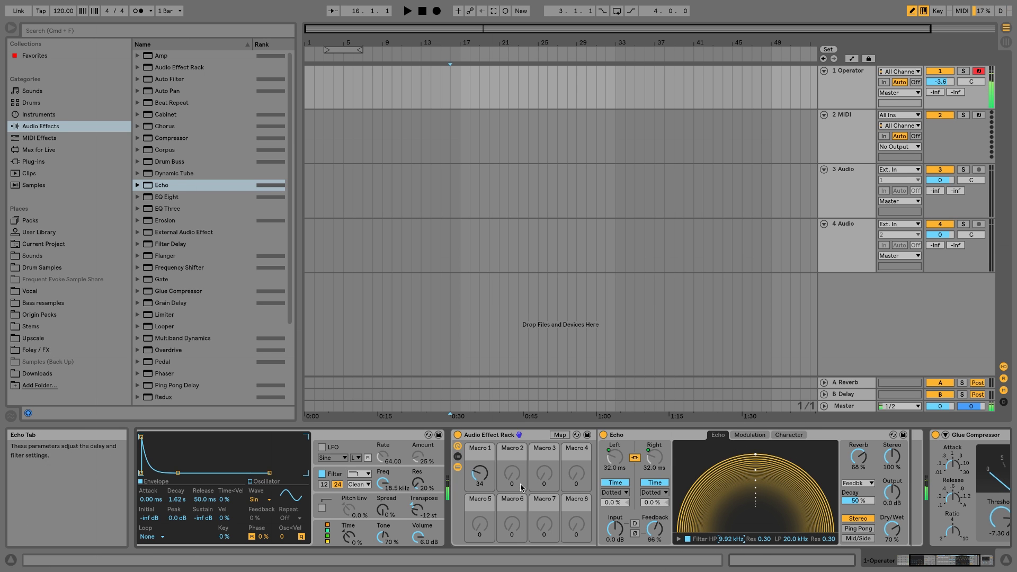
{"action": "mouse_move", "coordinate": [479, 475]}
{"action": "left_mouse_down"}
{"action": "mouse_move", "coordinate": [480, 462]}
{"action": "mouse_move", "coordinate": [480, 488]}
{"action": "mouse_move", "coordinate": [480, 444]}
{"action": "mouse_move", "coordinate": [479, 501]}
{"action": "mouse_move", "coordinate": [479, 467]}
{"action": "left_mouse_up"}
{"action": "scroll", "coordinate": [684, 526], "scroll_direction": "down", "scroll_amount": 3}
- Set Echo's dry/wet to 0% and check which macro controls the modulation frequency
{"action": "left_click_drag", "start_coordinate": [733, 530], "coordinate": [733, 557]}
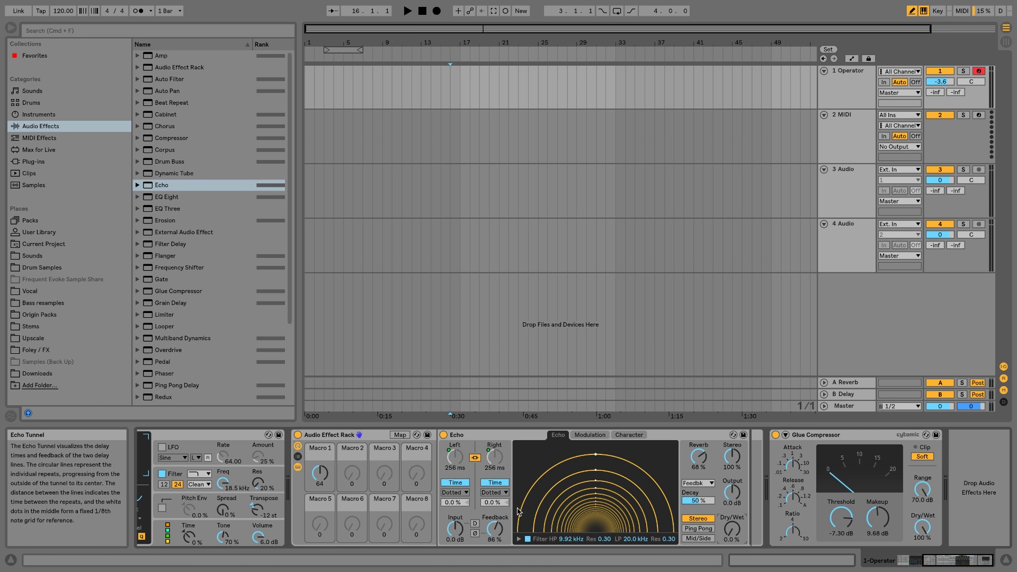
{"action": "left_click", "coordinate": [590, 435]}
{"action": "left_click", "coordinate": [558, 436]}
{"action": "left_click", "coordinate": [599, 455]}
{"action": "left_click", "coordinate": [596, 436]}
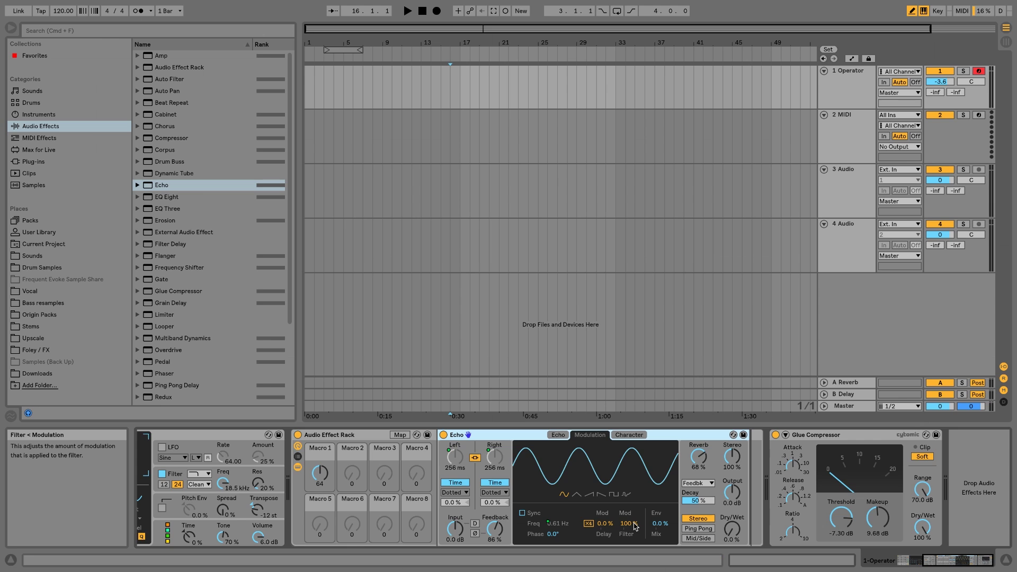
{"action": "left_click", "coordinate": [618, 493]}
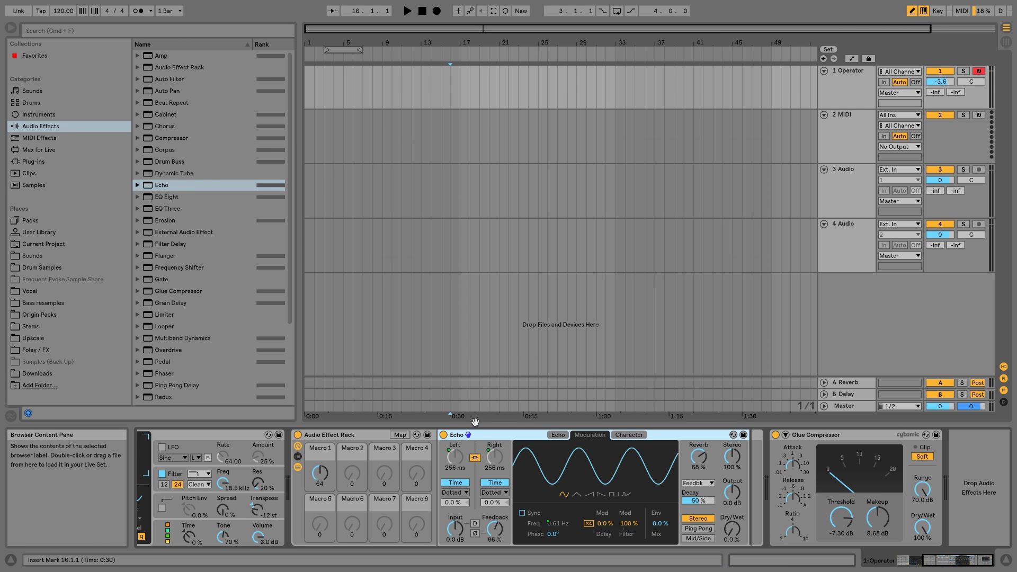
- Search Max for Live for 'lfo' and place LFO.amxd before the Glue Compressor
{"action": "left_click", "coordinate": [50, 150]}
{"action": "left_click", "coordinate": [129, 35]}
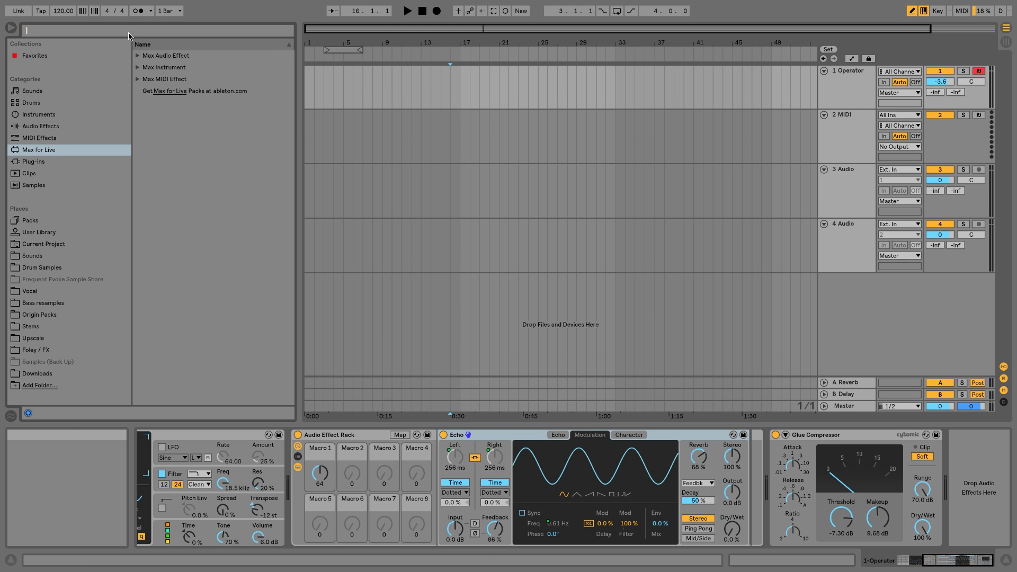
{"action": "type", "text": "lfo"}
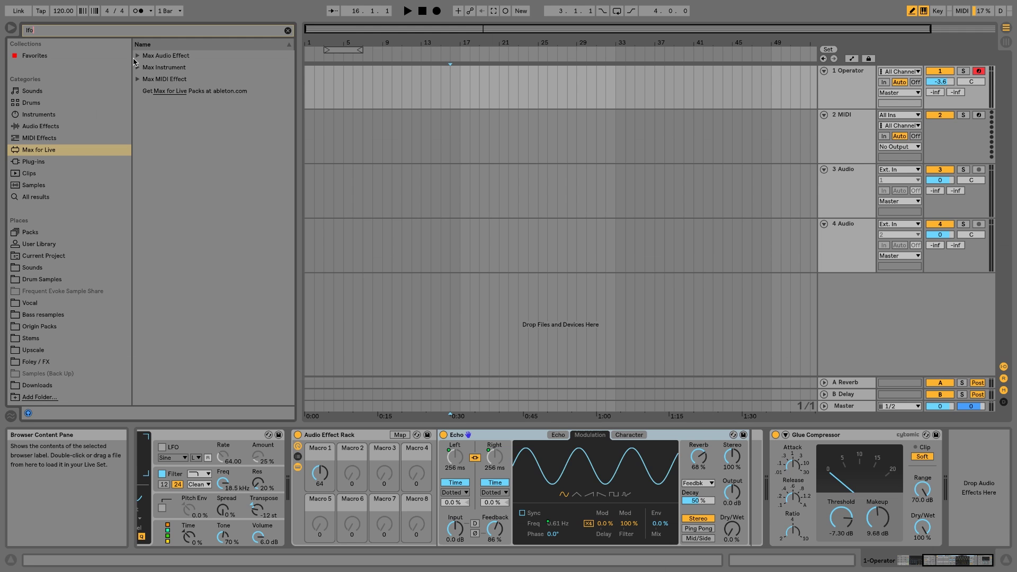
{"action": "left_click", "coordinate": [137, 56]}
{"action": "left_click_drag", "start_coordinate": [174, 72], "coordinate": [522, 365]}
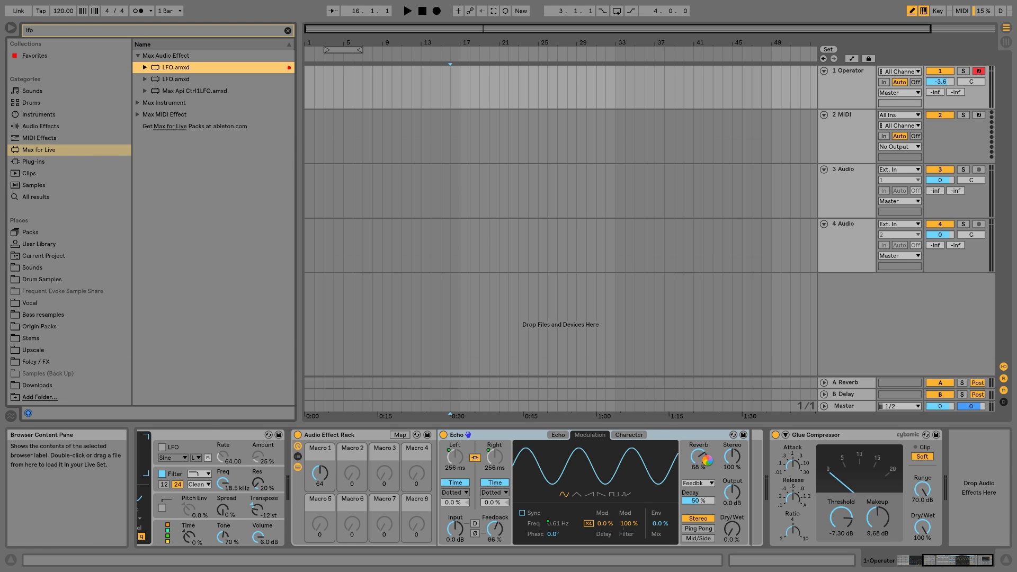
{"action": "left_click_drag", "start_coordinate": [938, 477], "coordinate": [980, 487]}
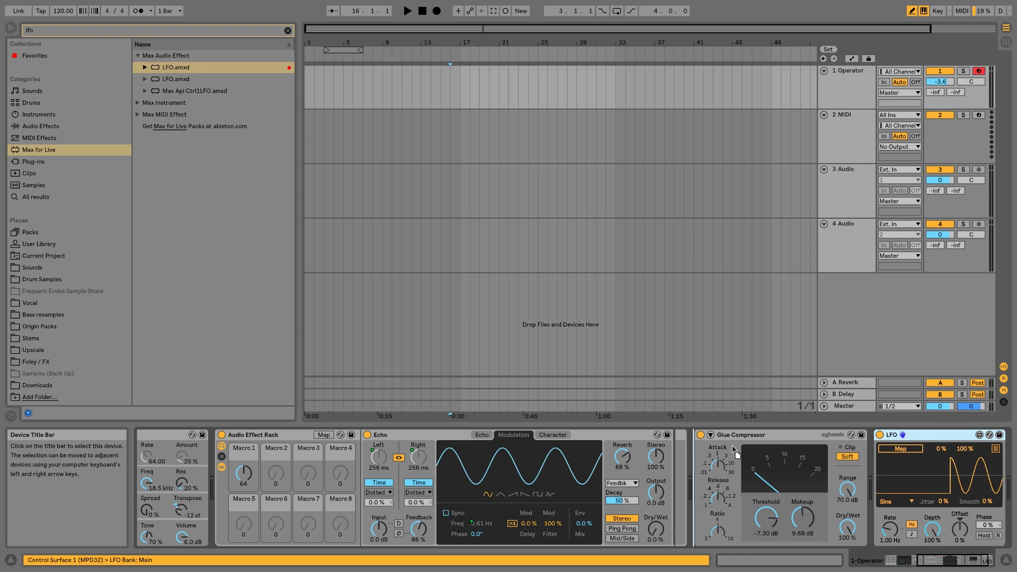
{"action": "left_click_drag", "start_coordinate": [725, 456], "coordinate": [697, 474]}
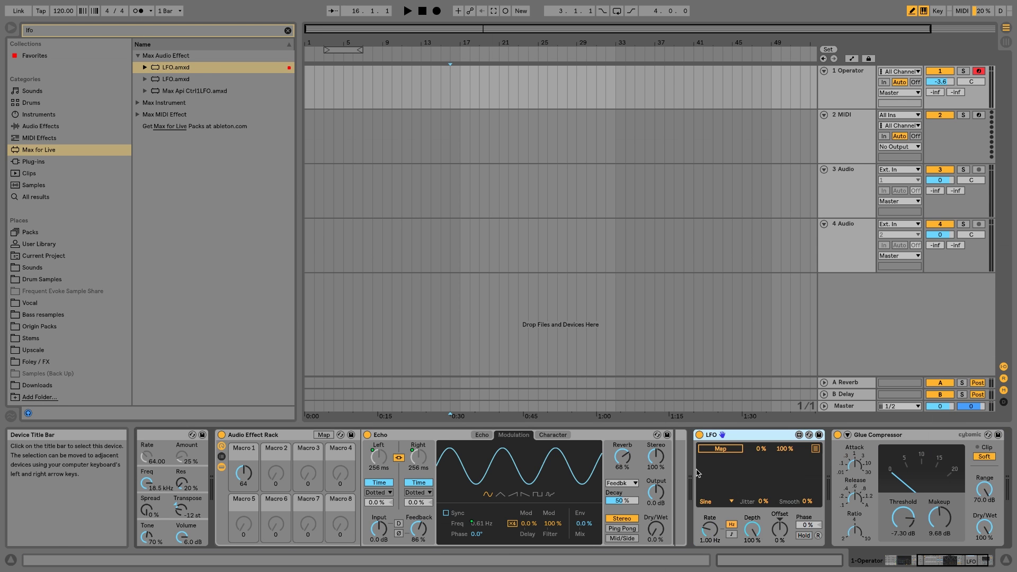
- Set the LFO shape to Down and add jitter and smoothing
{"action": "left_click", "coordinate": [708, 501]}
{"action": "left_click", "coordinate": [714, 459]}
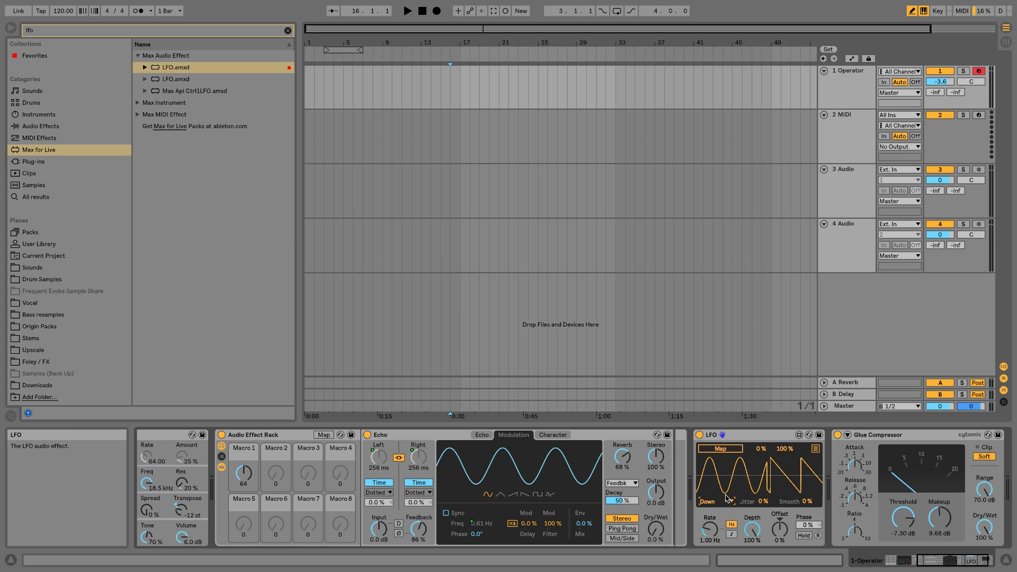
{"action": "left_click_drag", "start_coordinate": [763, 501], "coordinate": [763, 469]}
{"action": "left_click_drag", "start_coordinate": [807, 501], "coordinate": [806, 487]}
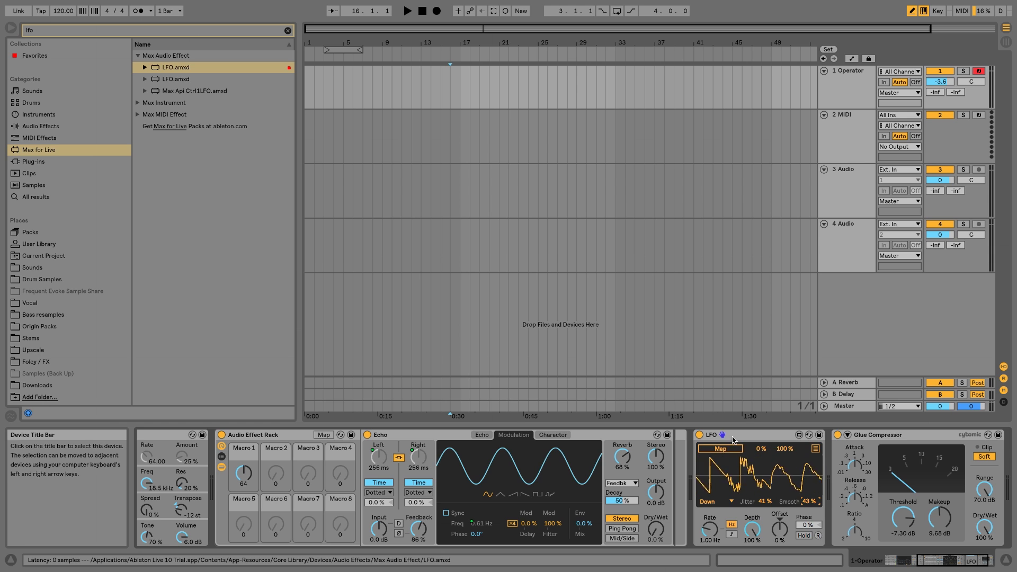
{"action": "left_click", "coordinate": [735, 437]}
- Delete the trial LFO, show Echo's delay tunnel, and clear the 'lfo' browser search
{"action": "key", "text": "Delete"}
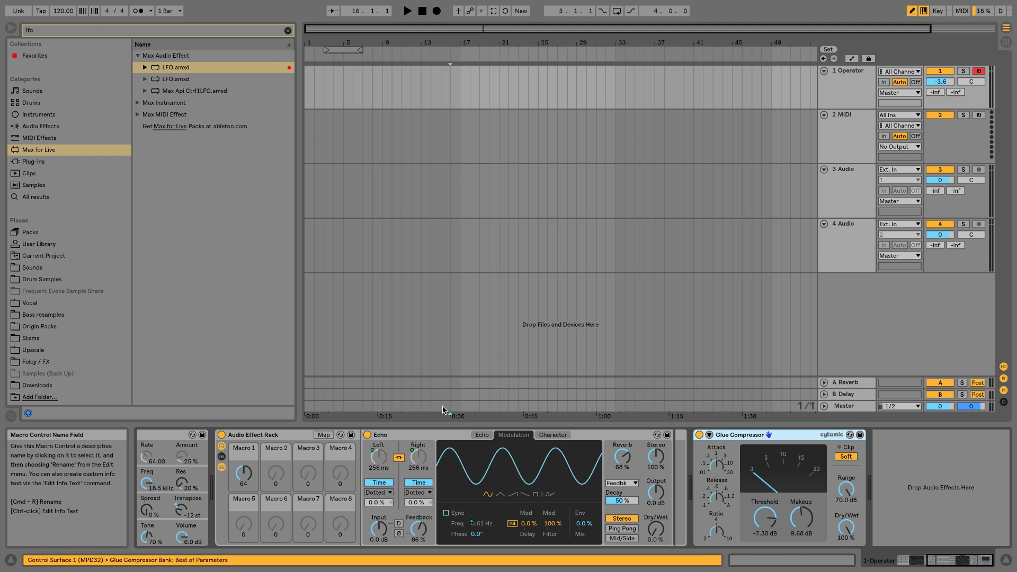
{"action": "left_click", "coordinate": [482, 435]}
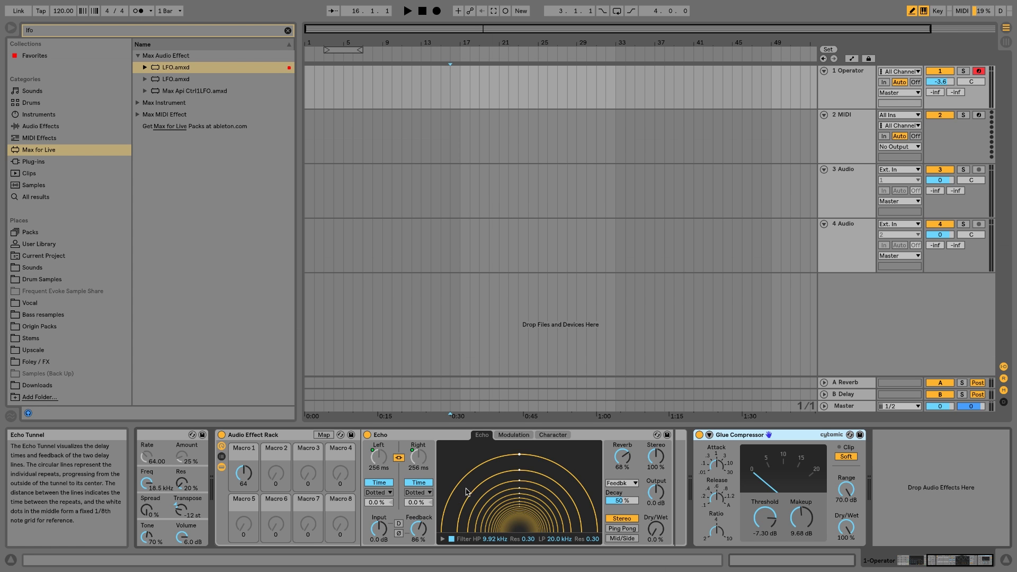
{"action": "scroll", "coordinate": [478, 499], "scroll_direction": "left", "scroll_amount": 3}
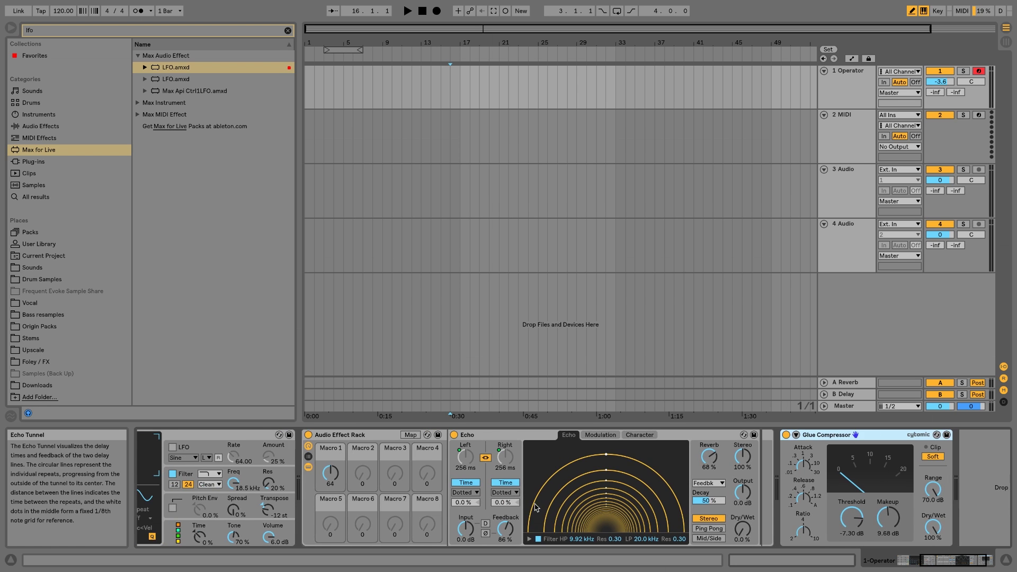
{"action": "scroll", "coordinate": [535, 508], "scroll_direction": "left", "scroll_amount": 5}
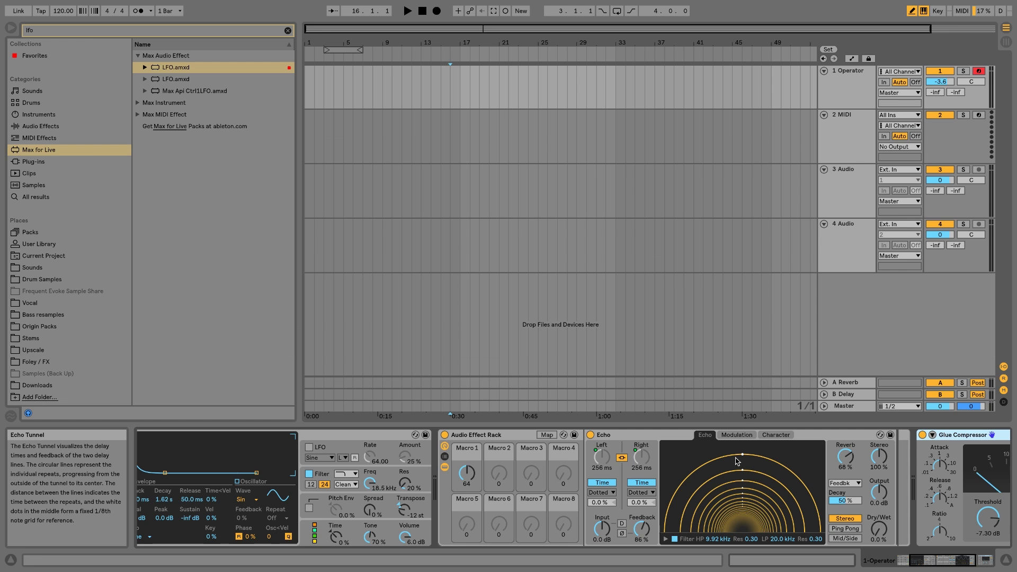
{"action": "scroll", "coordinate": [729, 461], "scroll_direction": "right", "scroll_amount": 1}
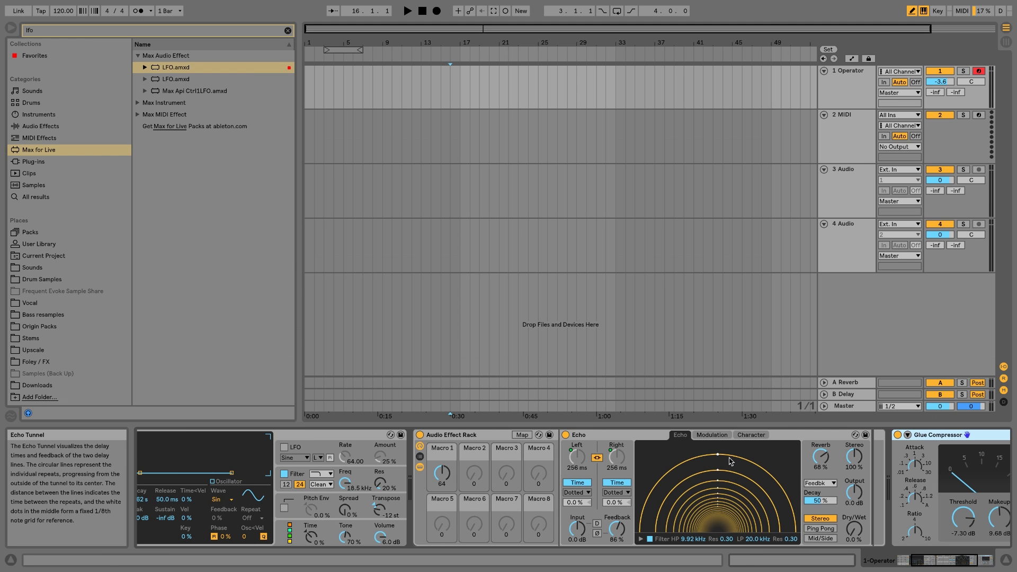
{"action": "left_click", "coordinate": [288, 31]}
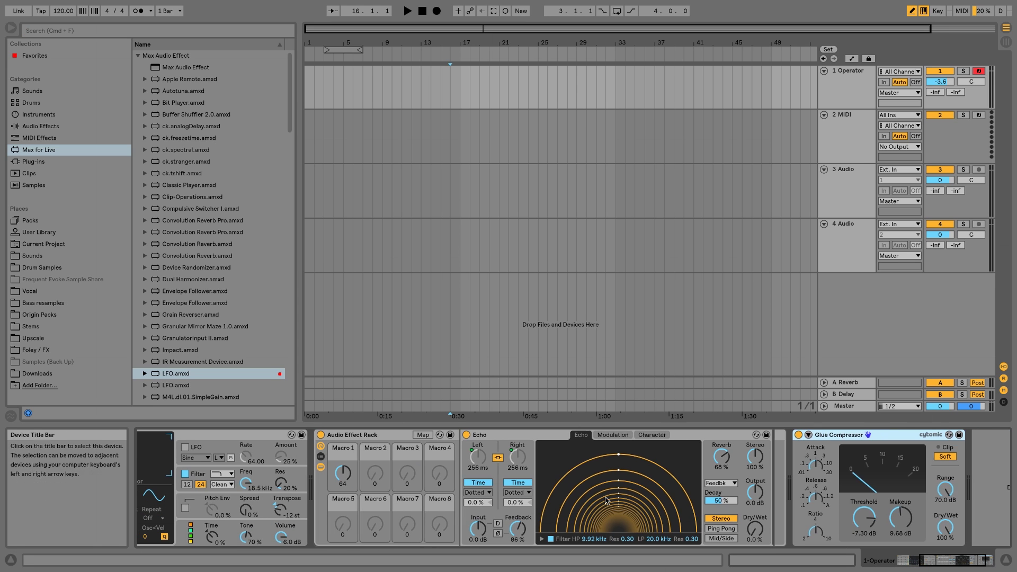
{"action": "scroll", "coordinate": [606, 498], "scroll_direction": "right", "scroll_amount": 4}
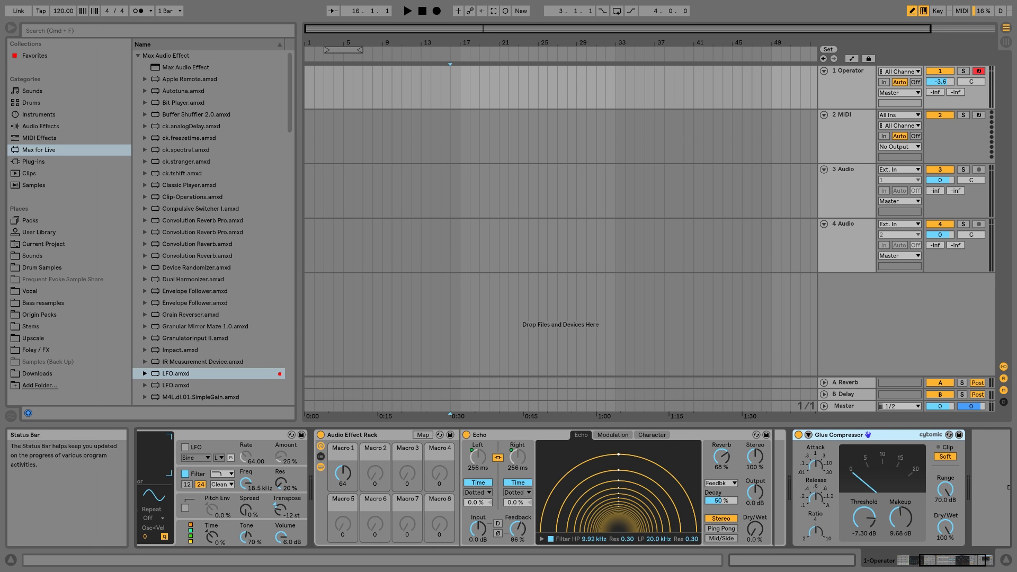